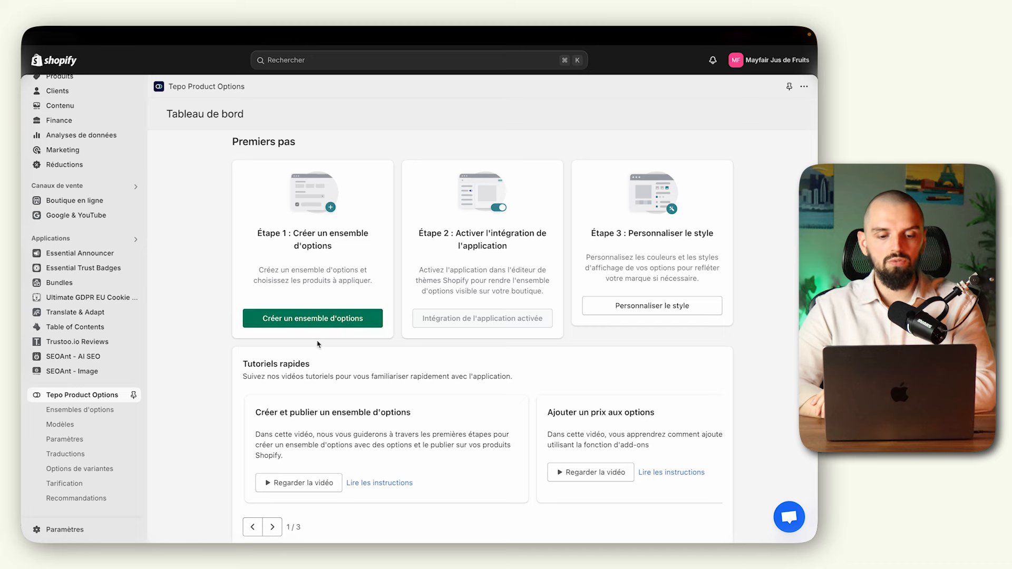
Step: Create a new option set and add a single-line text option (Texte sur une ligne) to it
{"action": "left_click", "coordinate": [300, 322]}
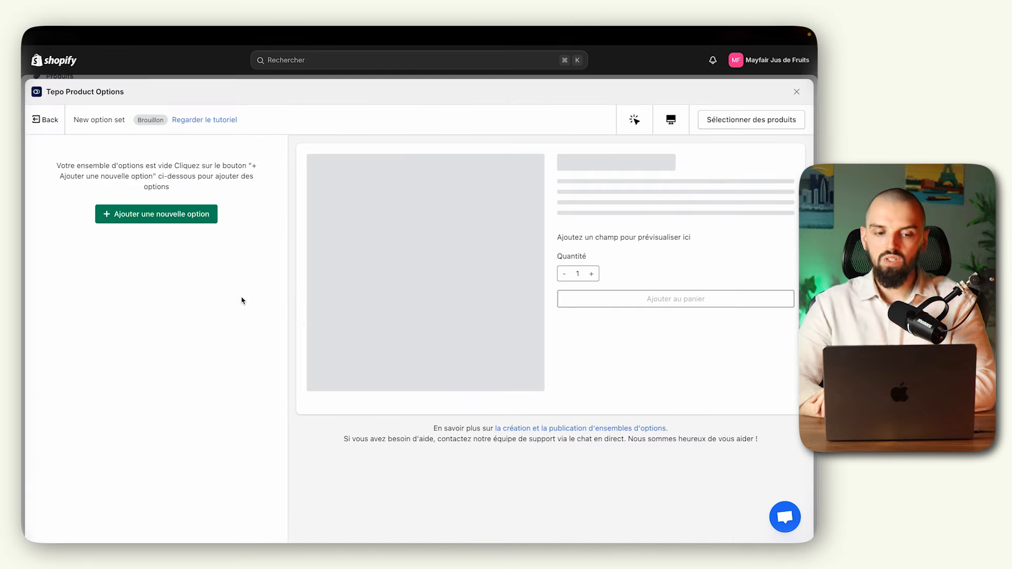
{"action": "left_click", "coordinate": [663, 183]}
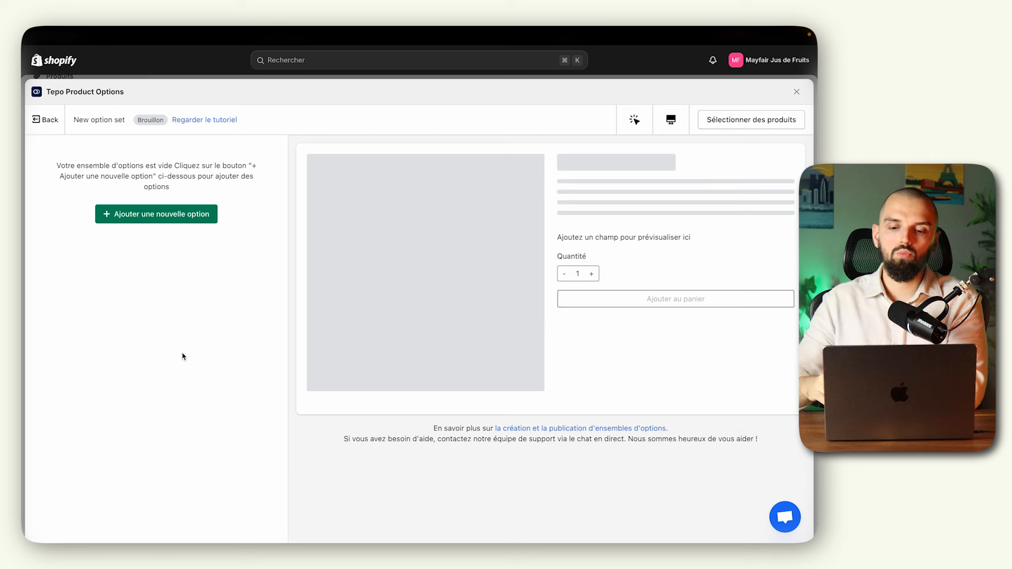
{"action": "left_click", "coordinate": [149, 218]}
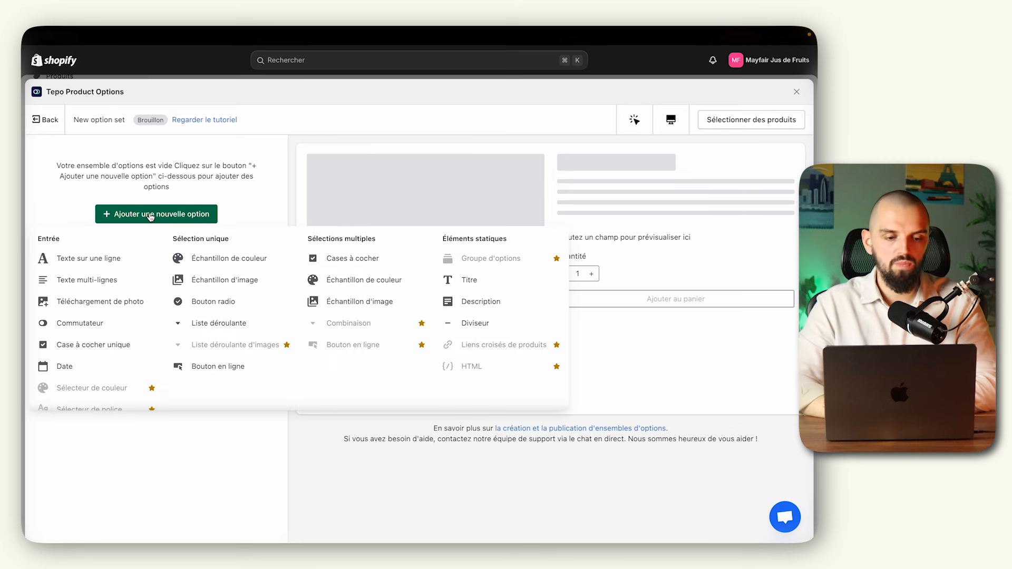
{"action": "left_click", "coordinate": [119, 260]}
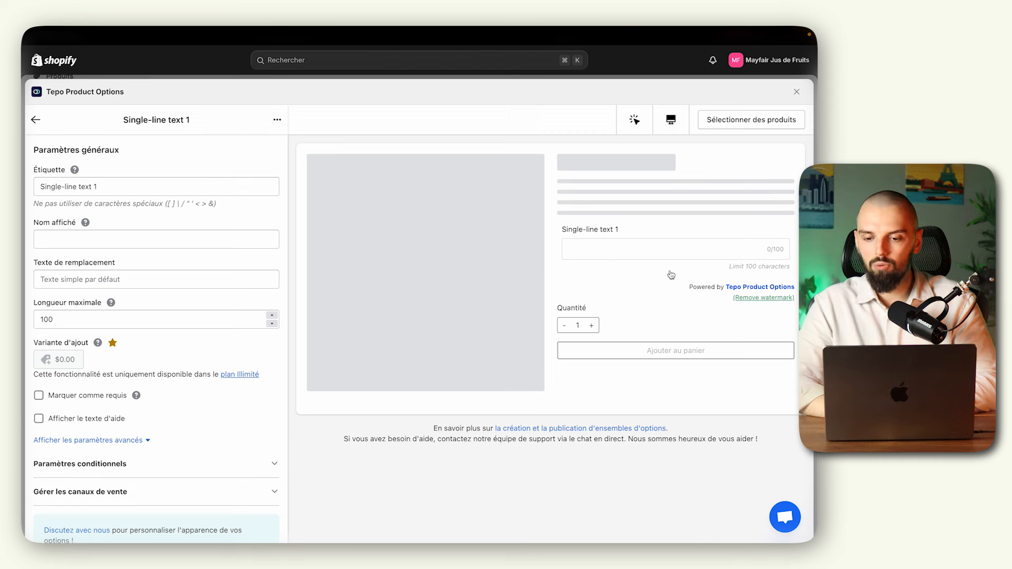
Step: Remove the Tepo Product Options watermark from the option preview and dismiss the review request
{"action": "left_click_drag", "start_coordinate": [688, 287], "coordinate": [722, 288]}
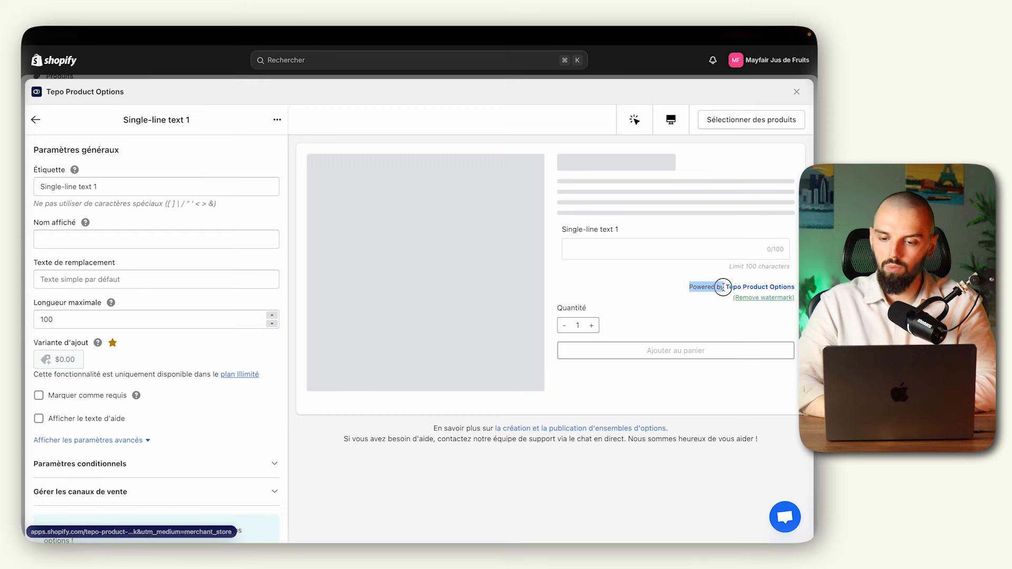
{"action": "left_click", "coordinate": [755, 298]}
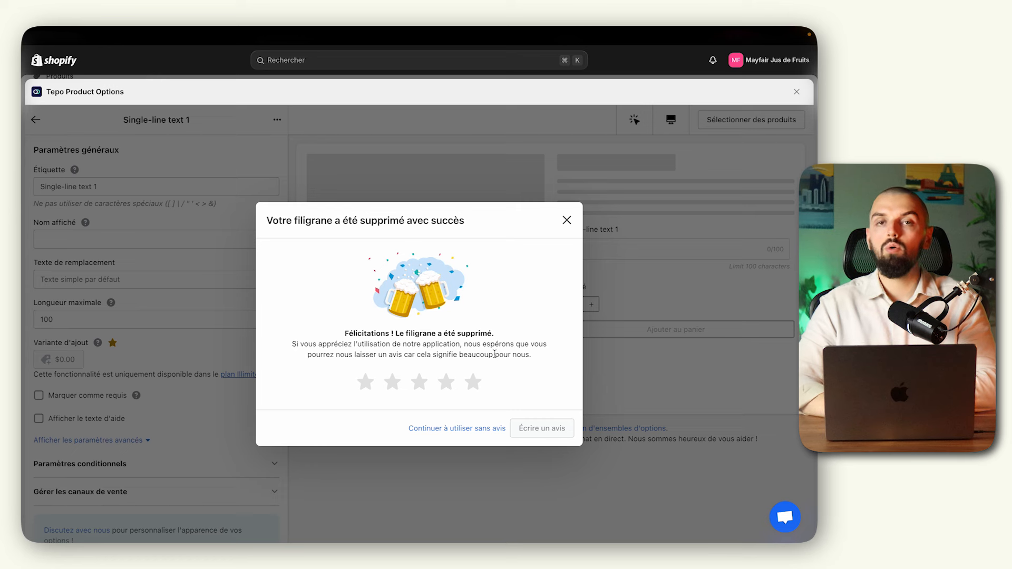
{"action": "left_click", "coordinate": [567, 221]}
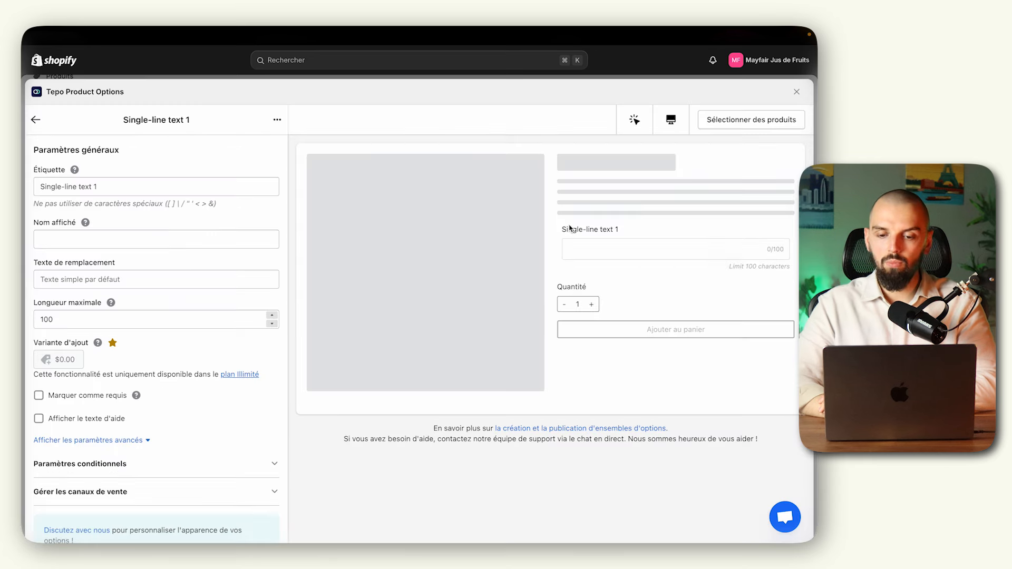
Step: Set both the label (Étiquette) and the displayed name (Nom affiché) of the text option to "Prénom :"
{"action": "triple_click", "coordinate": [120, 186]}
{"action": "type", "text": "Préno"}
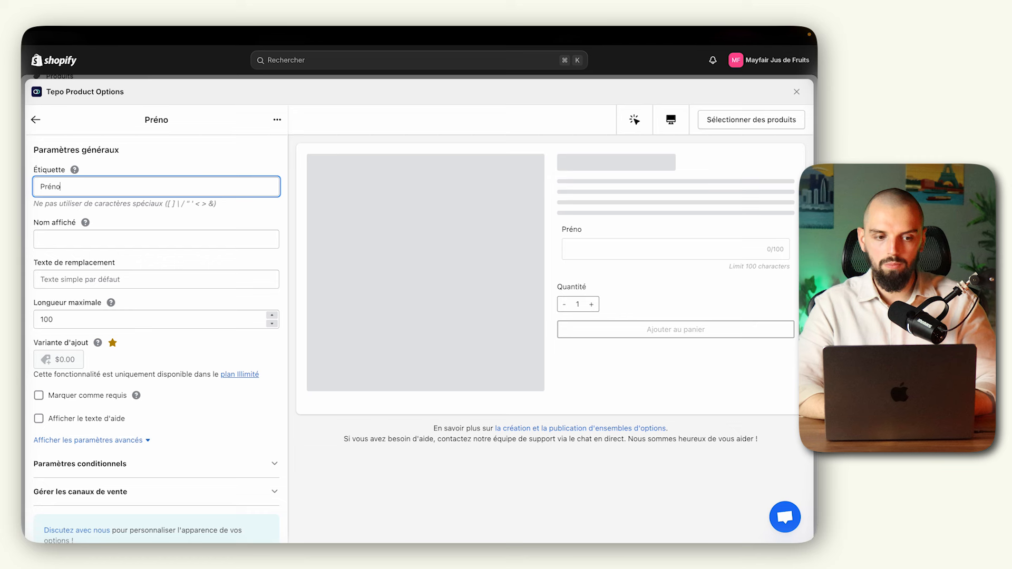
{"action": "type", "text": "m :"}
{"action": "triple_click", "coordinate": [137, 193]}
{"action": "key", "text": "super+c"}
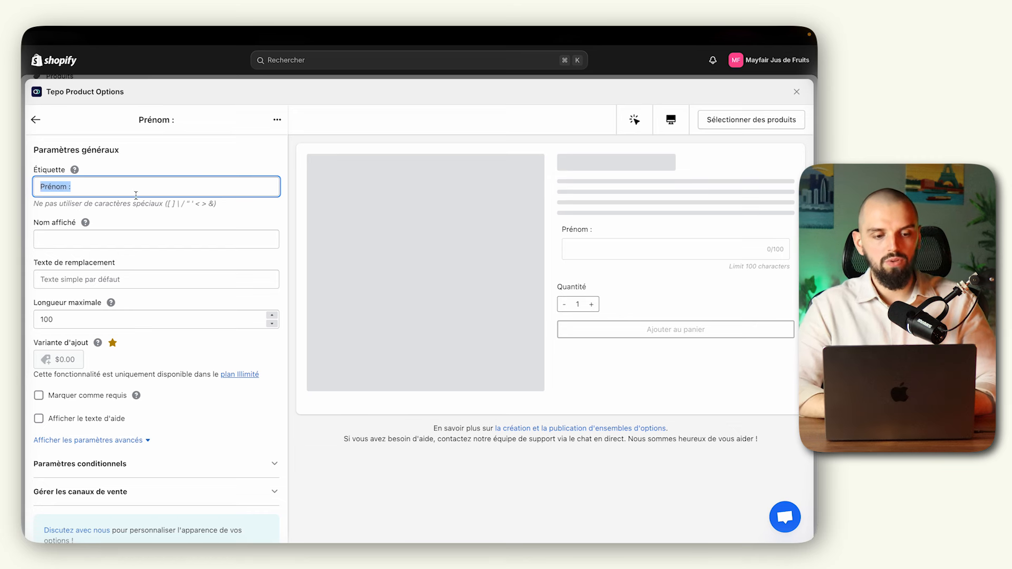
{"action": "left_click", "coordinate": [116, 236]}
{"action": "key", "text": "super+v"}
{"action": "left_click", "coordinate": [129, 220]}
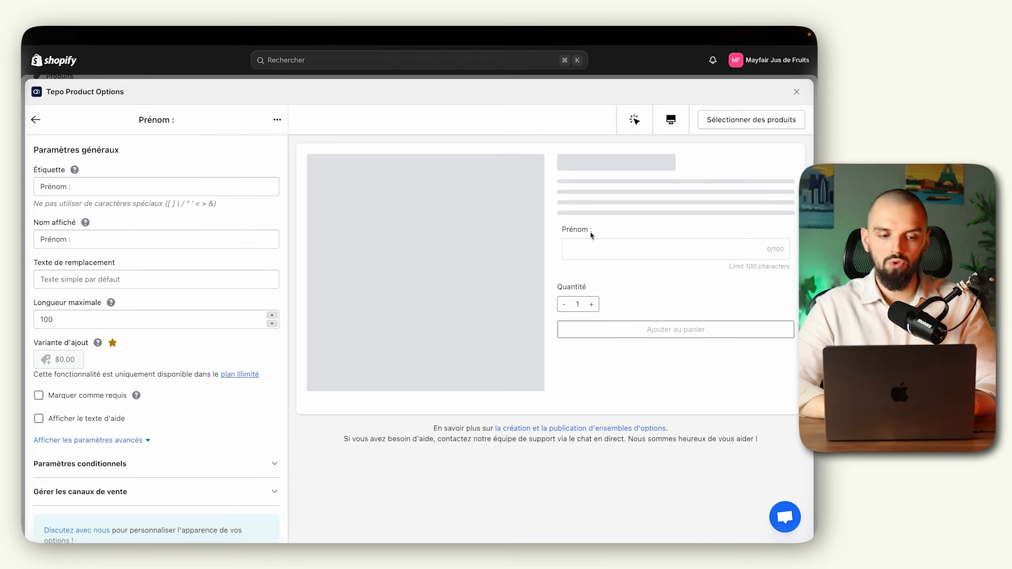
Step: Fill in the placeholder text (Texte de remplacement) with a sample first name followed by an ellipsis
{"action": "left_click", "coordinate": [90, 281]}
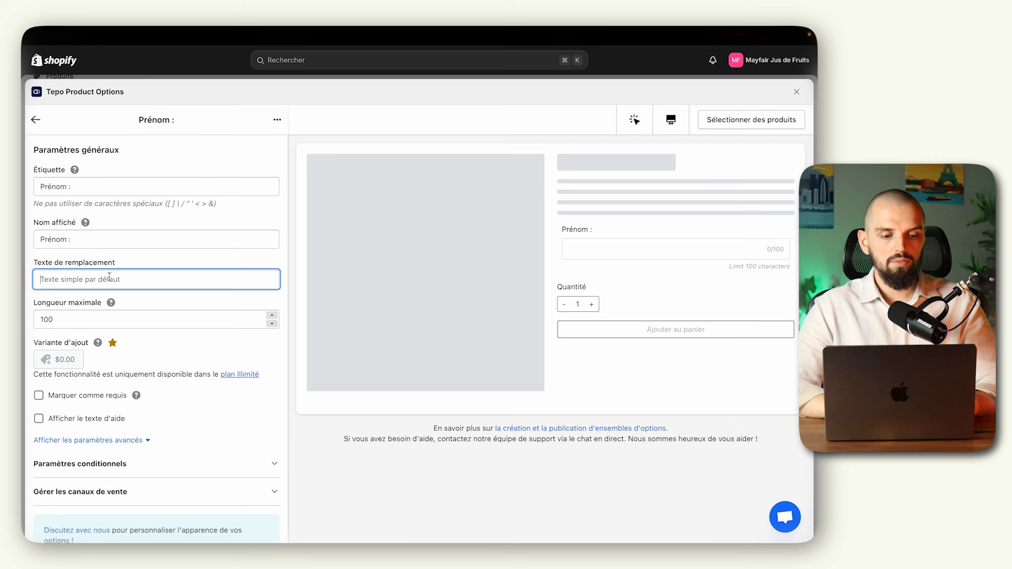
{"action": "type", "text": "Robert..."}
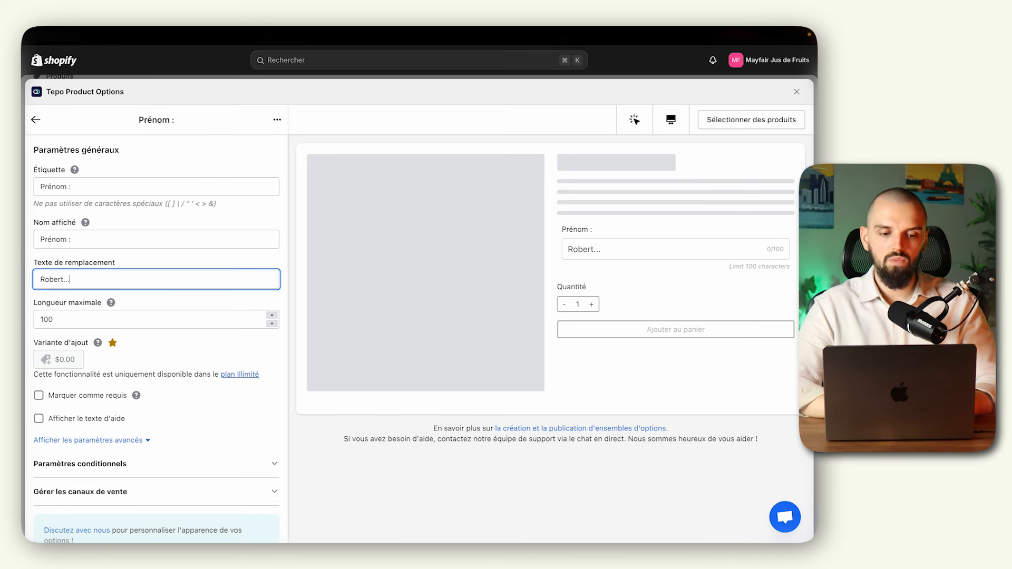
{"action": "left_click", "coordinate": [149, 262]}
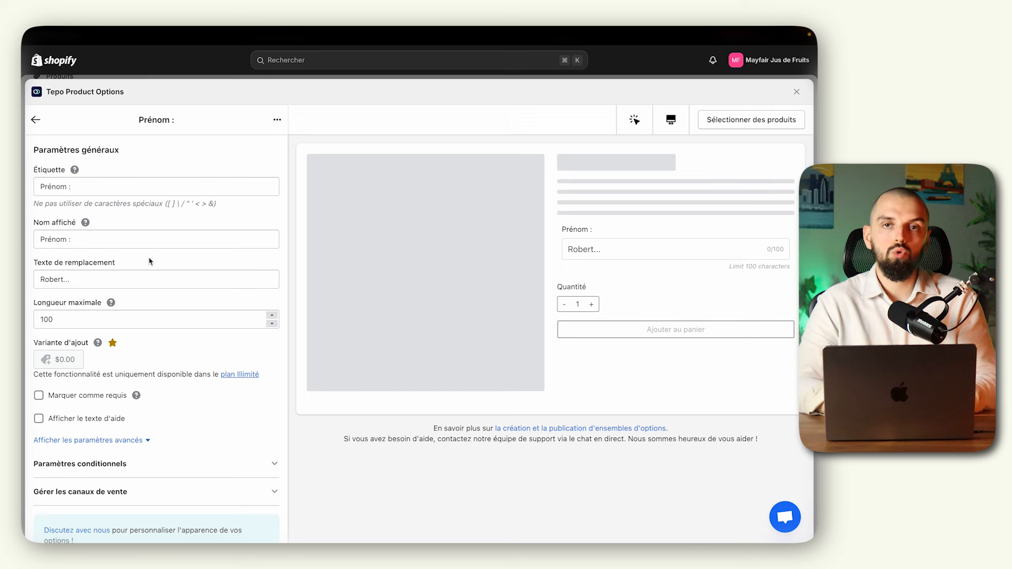
{"action": "scroll", "coordinate": [150, 261], "scroll_direction": "down", "scroll_amount": 1}
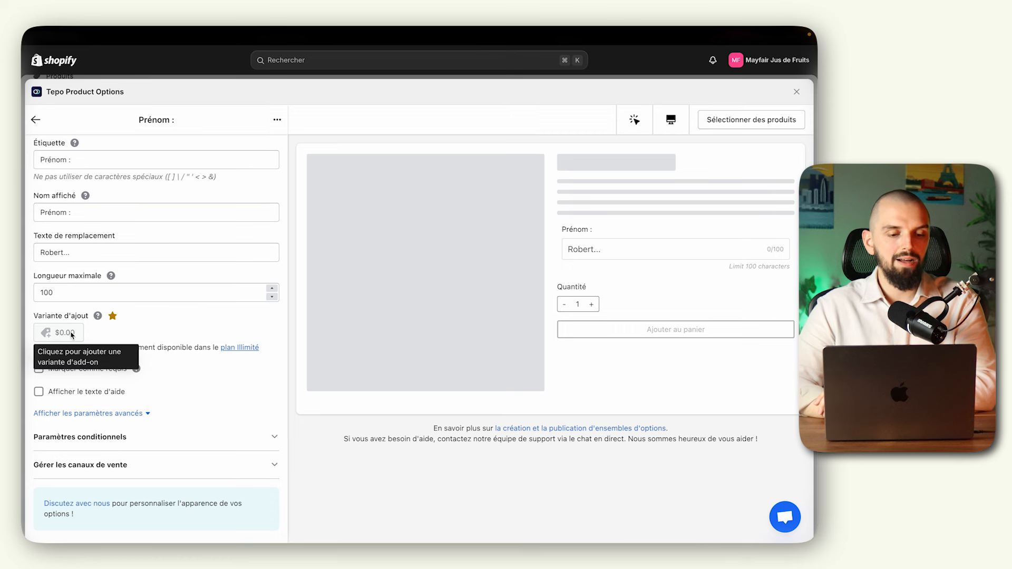
{"action": "mouse_move", "coordinate": [113, 317]}
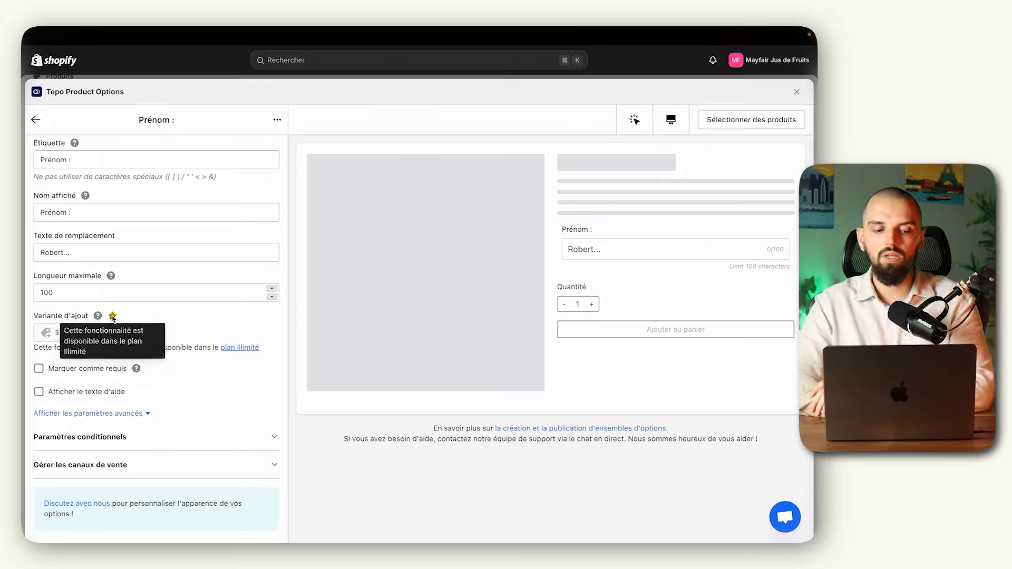
{"action": "left_click", "coordinate": [39, 369]}
{"action": "left_click", "coordinate": [39, 369]}
Step: Enable the help text for the Prénom field and set it to "Indiquez le prénom de votre chien"
{"action": "left_click", "coordinate": [39, 391]}
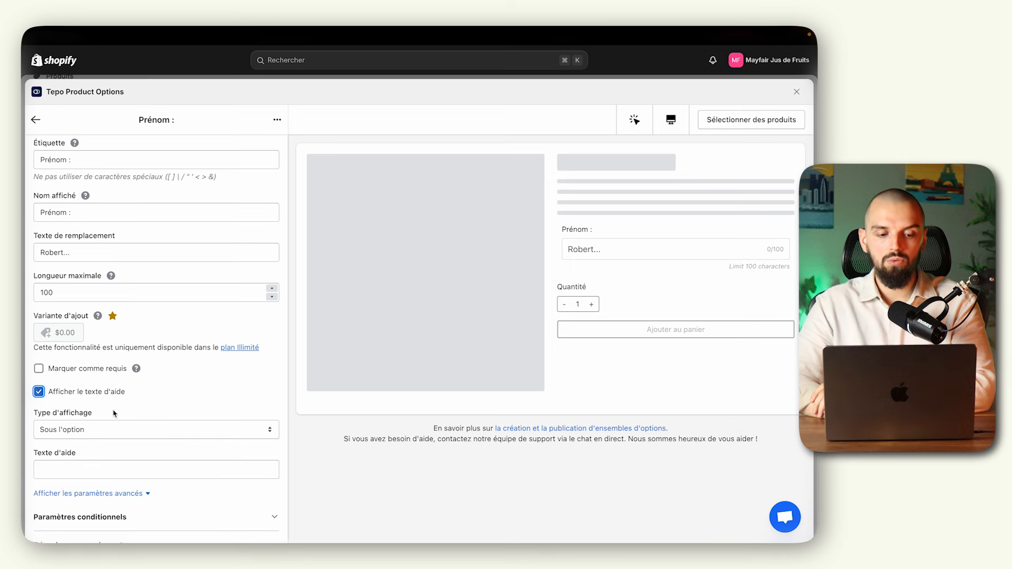
{"action": "left_click", "coordinate": [90, 466]}
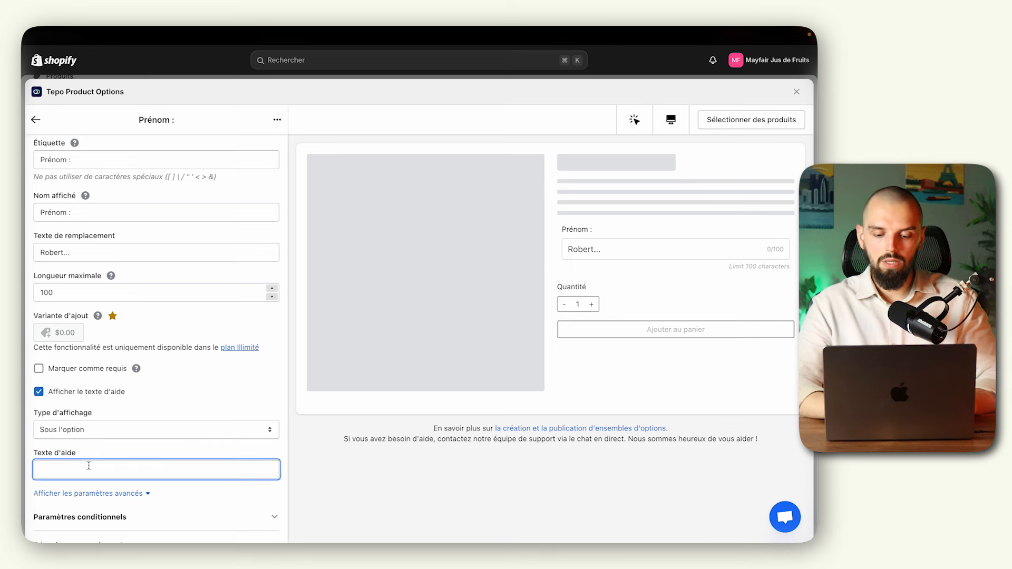
{"action": "type", "text": "Inidiquez"}
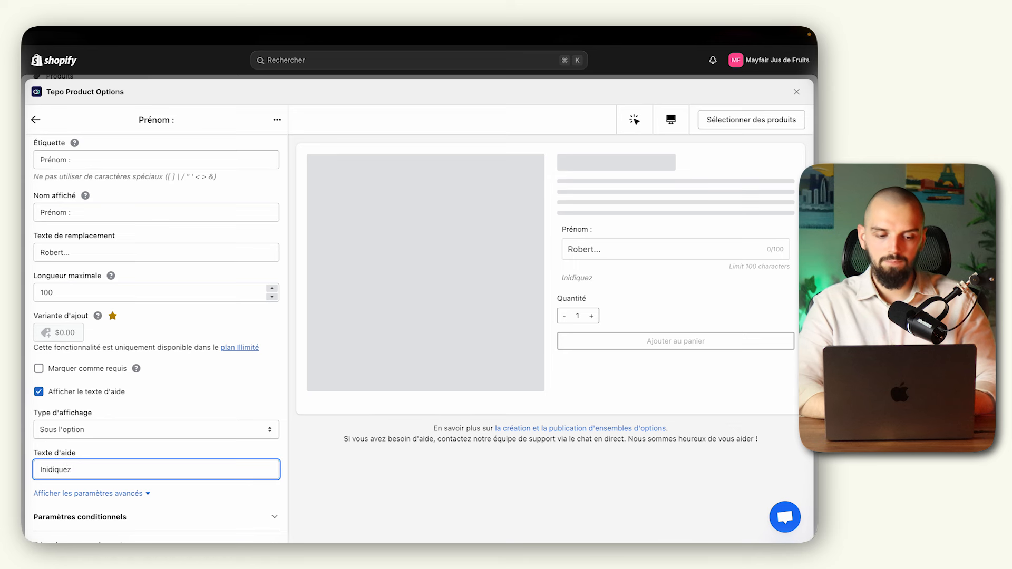
{"action": "type", "text": " le préno"}
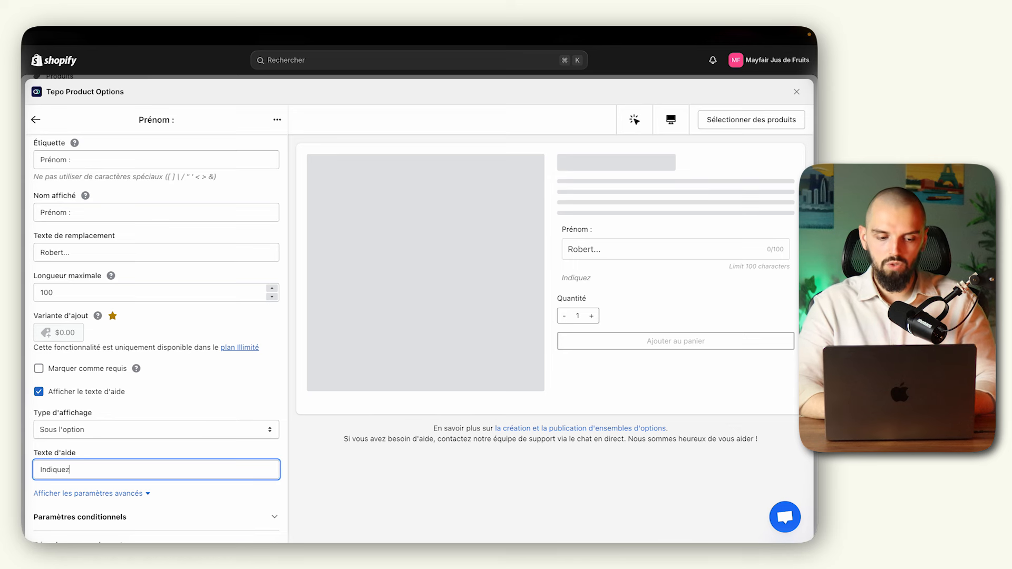
{"action": "type", "text": "m de votre chien"}
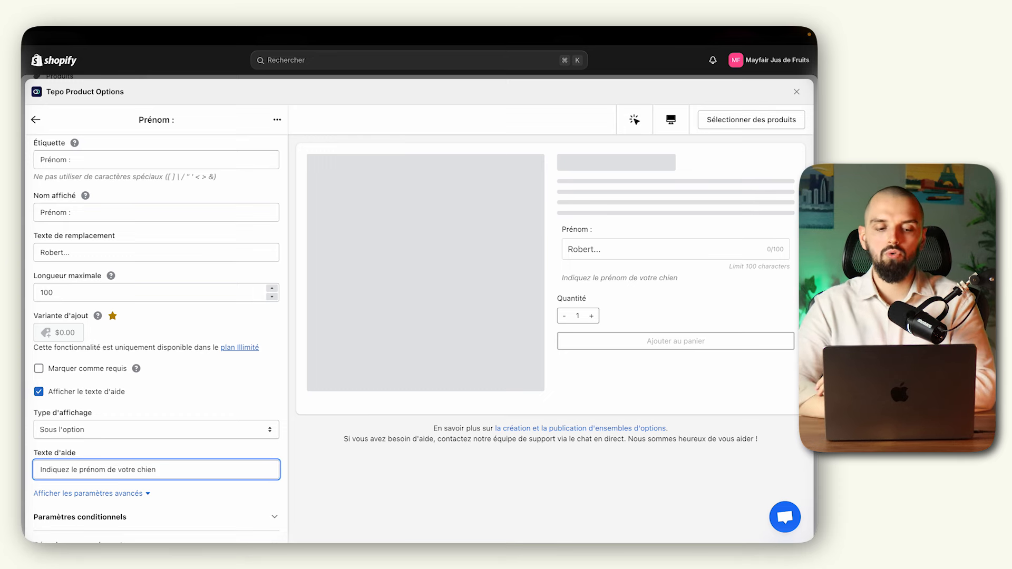
Step: In the advanced settings, restrict the input type to "Seulement des lettres" and keep the text transformation at "Aucune"
{"action": "scroll", "coordinate": [121, 442], "scroll_direction": "down", "scroll_amount": 3}
{"action": "left_click", "coordinate": [120, 414]}
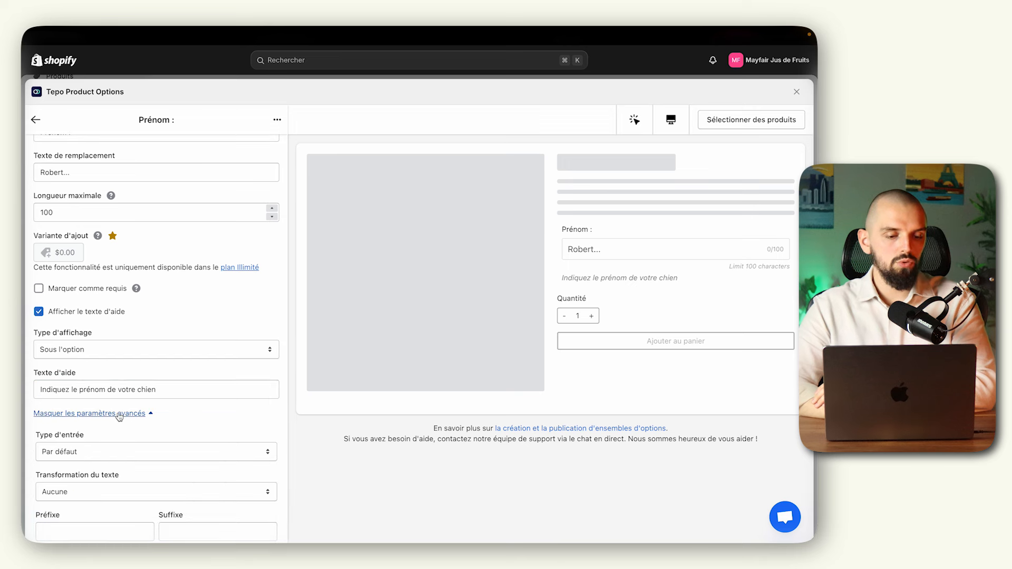
{"action": "scroll", "coordinate": [119, 416], "scroll_direction": "down", "scroll_amount": 5}
{"action": "scroll", "coordinate": [119, 417], "scroll_direction": "down", "scroll_amount": 1}
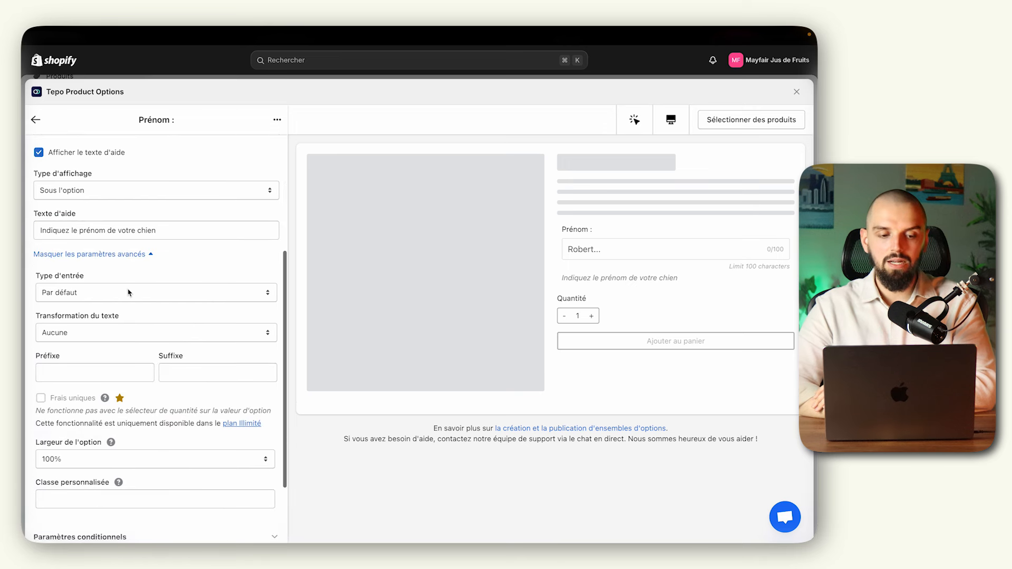
{"action": "left_click", "coordinate": [98, 292]}
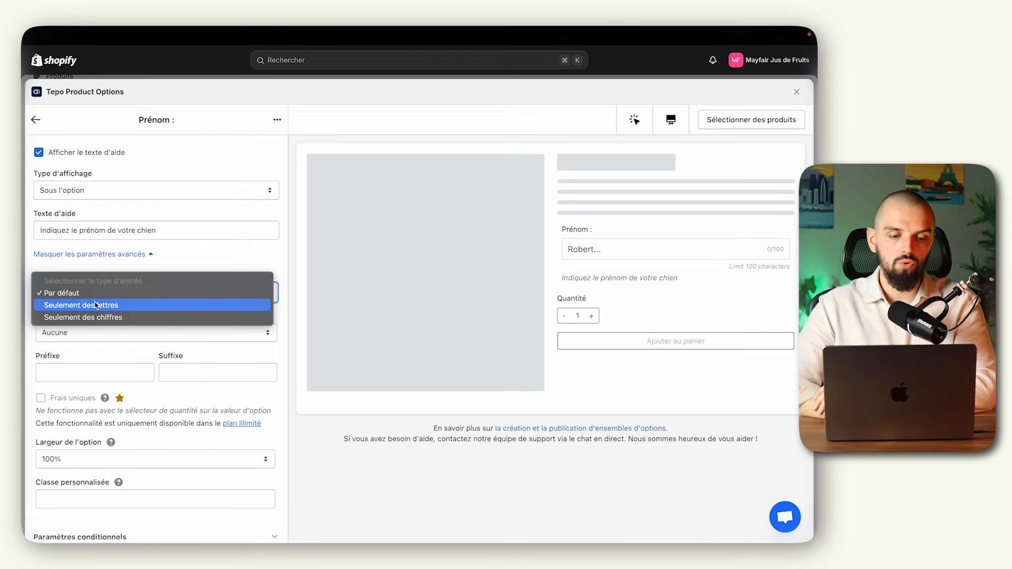
{"action": "left_click", "coordinate": [97, 304]}
{"action": "left_click", "coordinate": [86, 335]}
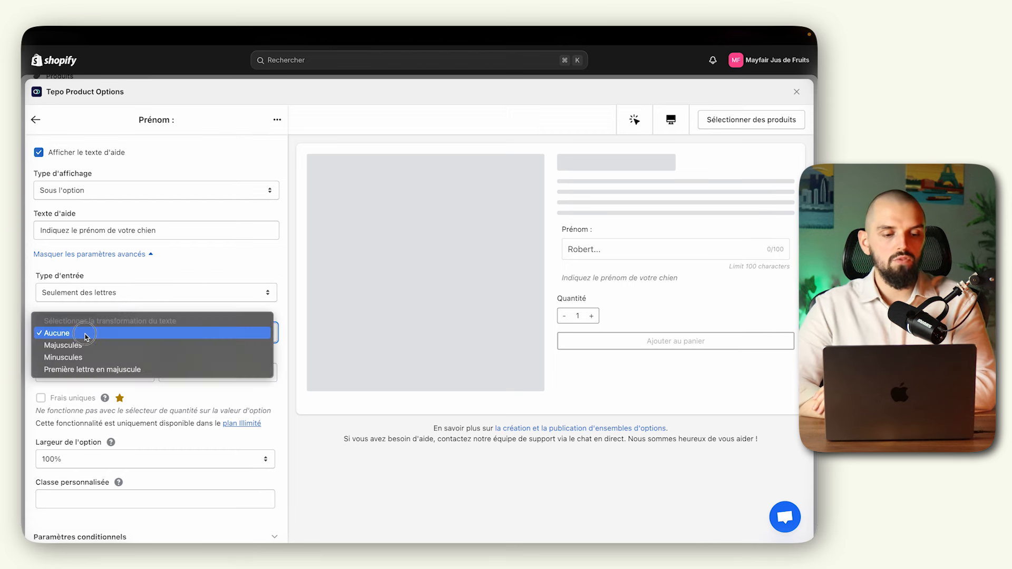
{"action": "left_click", "coordinate": [87, 334]}
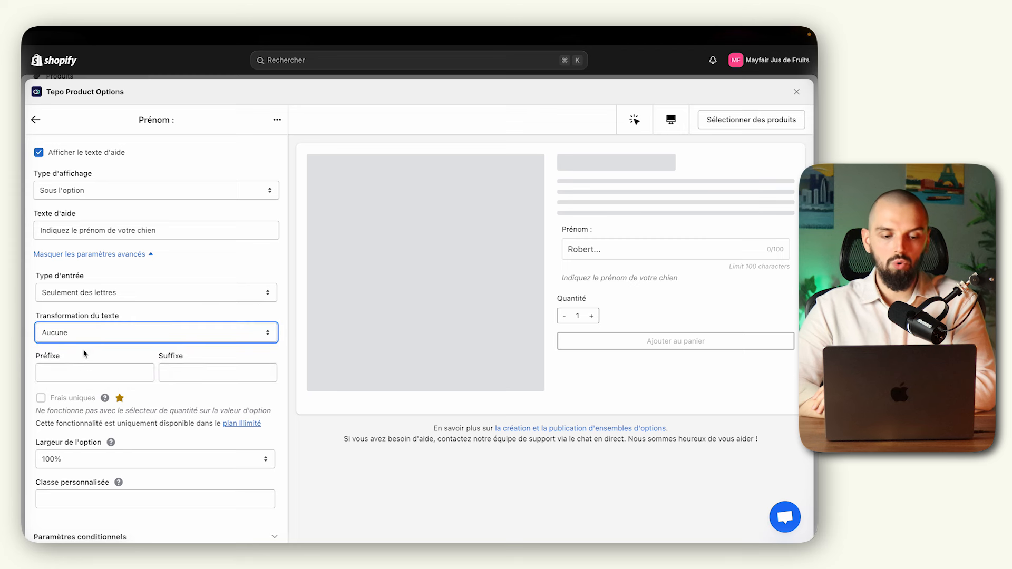
Step: Set the option width (Largeur de l'option) of the Prénom field to 66%
{"action": "scroll", "coordinate": [84, 368], "scroll_direction": "down", "scroll_amount": 4}
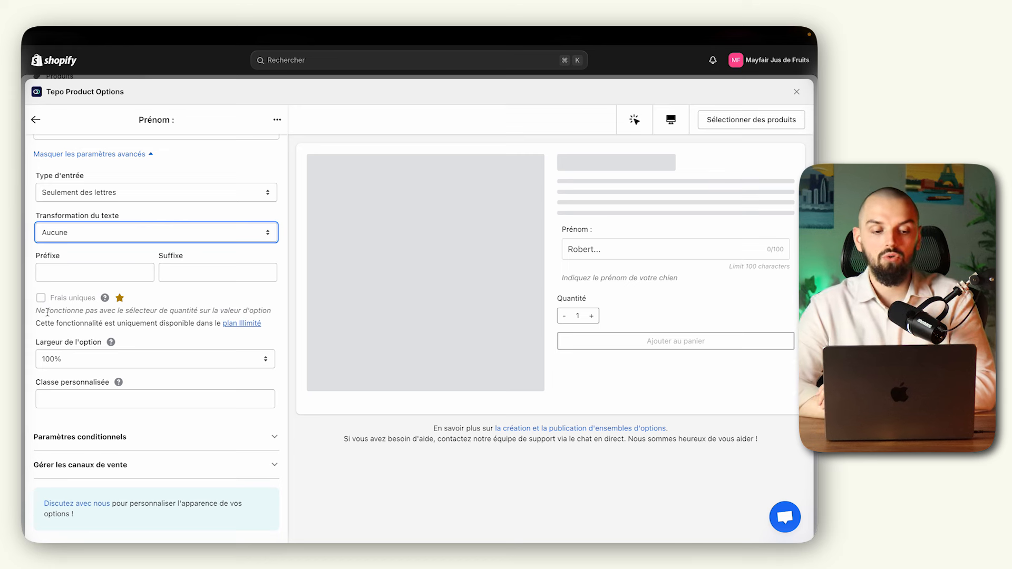
{"action": "left_click", "coordinate": [93, 364]}
{"action": "left_click", "coordinate": [92, 382]}
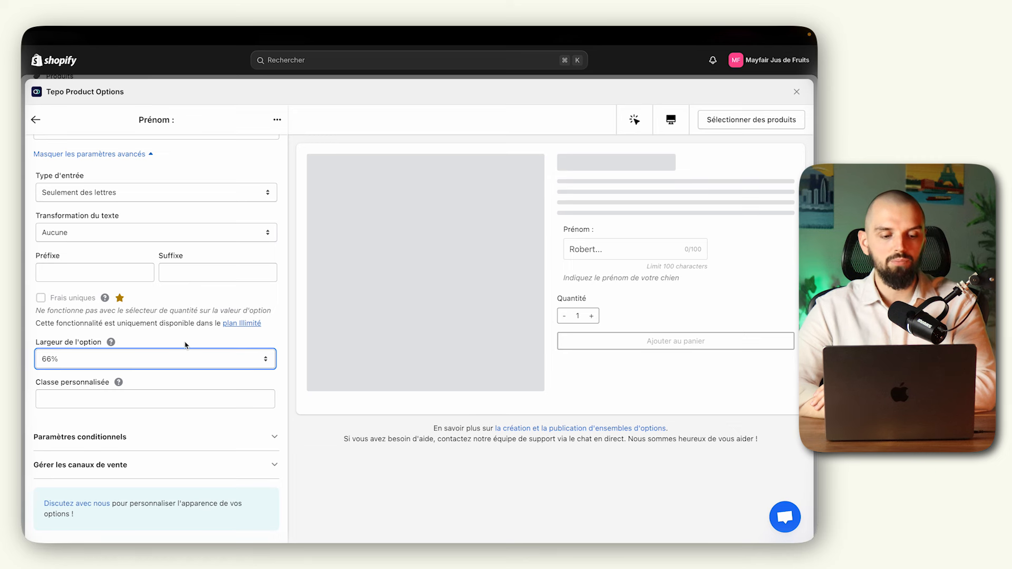
{"action": "left_click", "coordinate": [156, 433]}
{"action": "scroll", "coordinate": [155, 422], "scroll_direction": "down", "scroll_amount": 2}
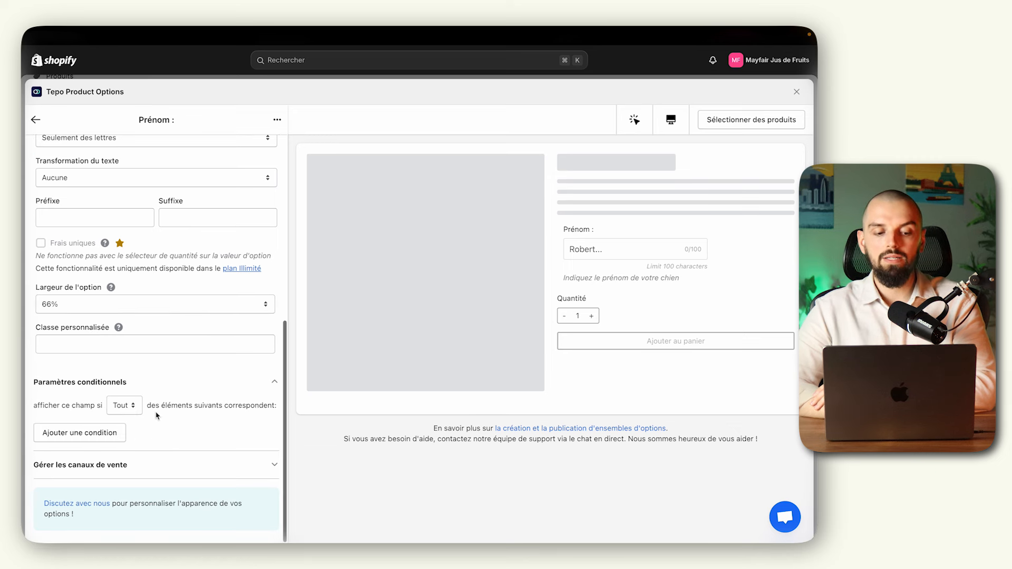
{"action": "left_click", "coordinate": [109, 438]}
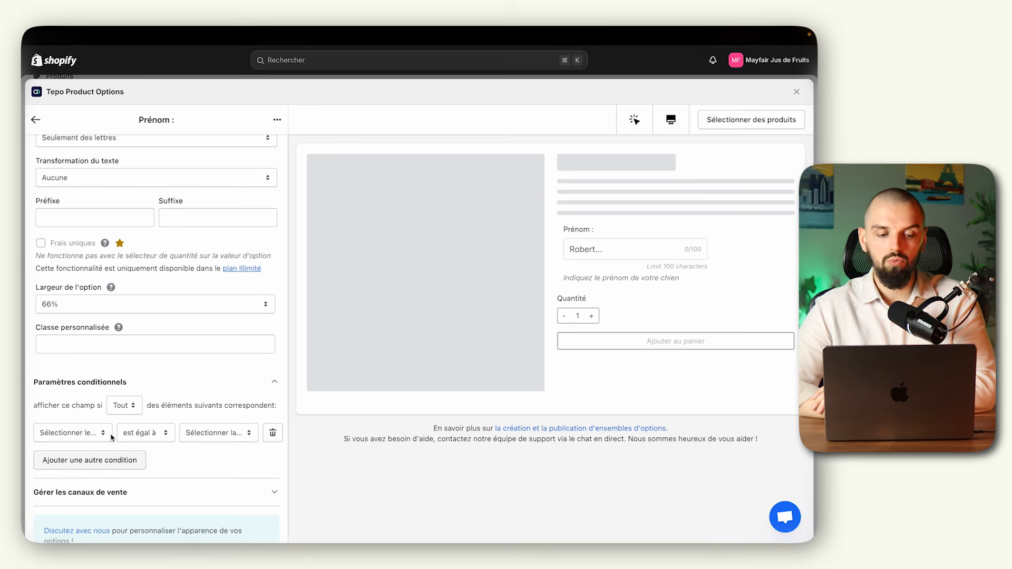
{"action": "left_click", "coordinate": [273, 433]}
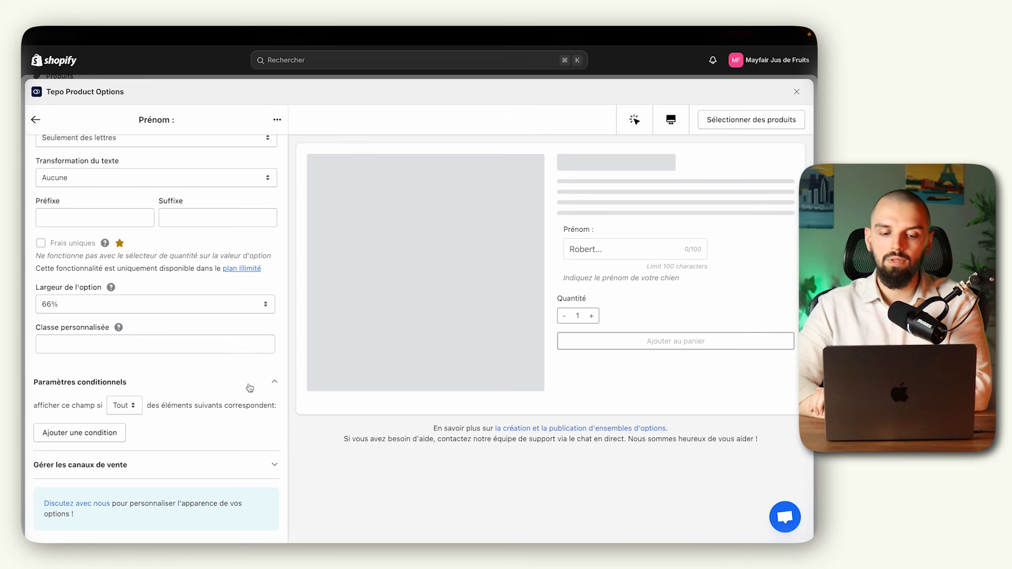
{"action": "left_click", "coordinate": [267, 383]}
{"action": "left_click", "coordinate": [105, 464]}
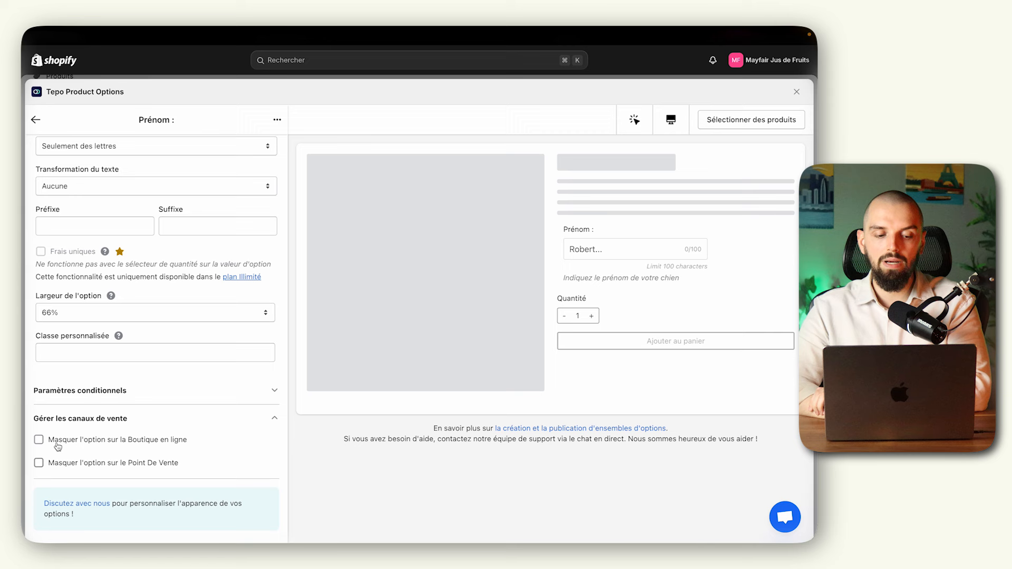
{"action": "scroll", "coordinate": [105, 412], "scroll_direction": "up", "scroll_amount": 15}
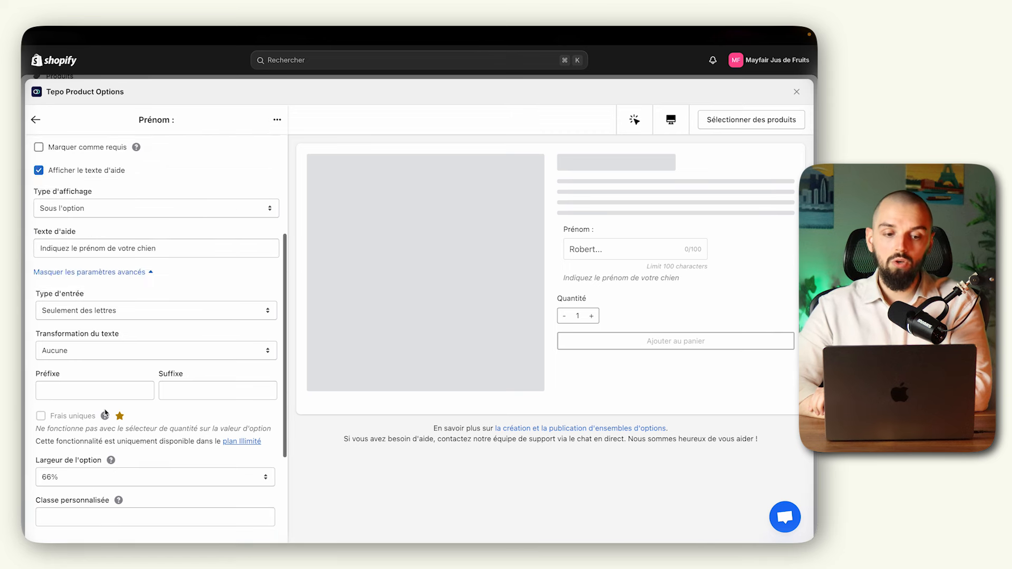
Step: Apply the option set to the specific product "Jus d'Orange 1L" and create it
{"action": "left_click", "coordinate": [747, 126]}
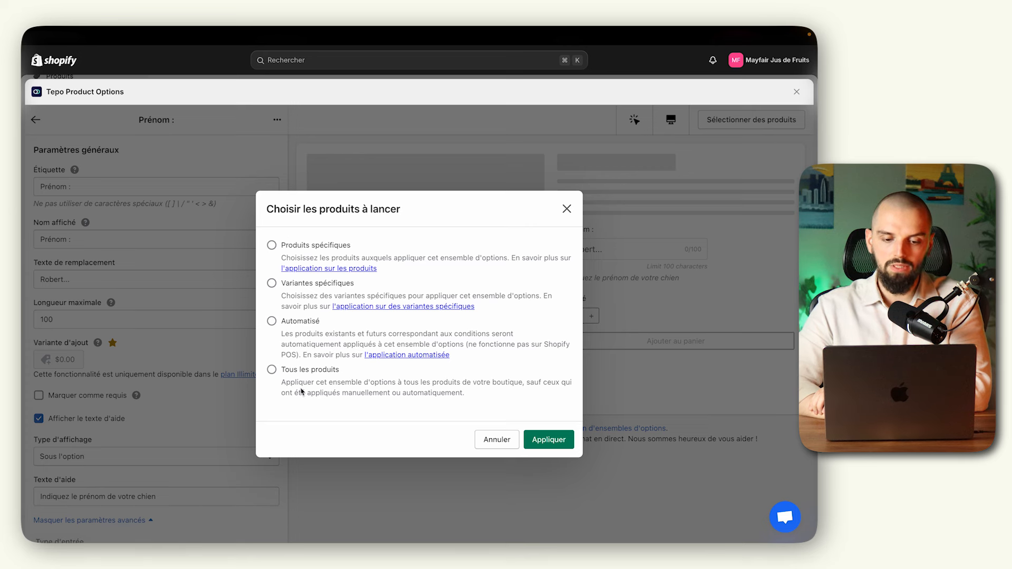
{"action": "left_click", "coordinate": [300, 252]}
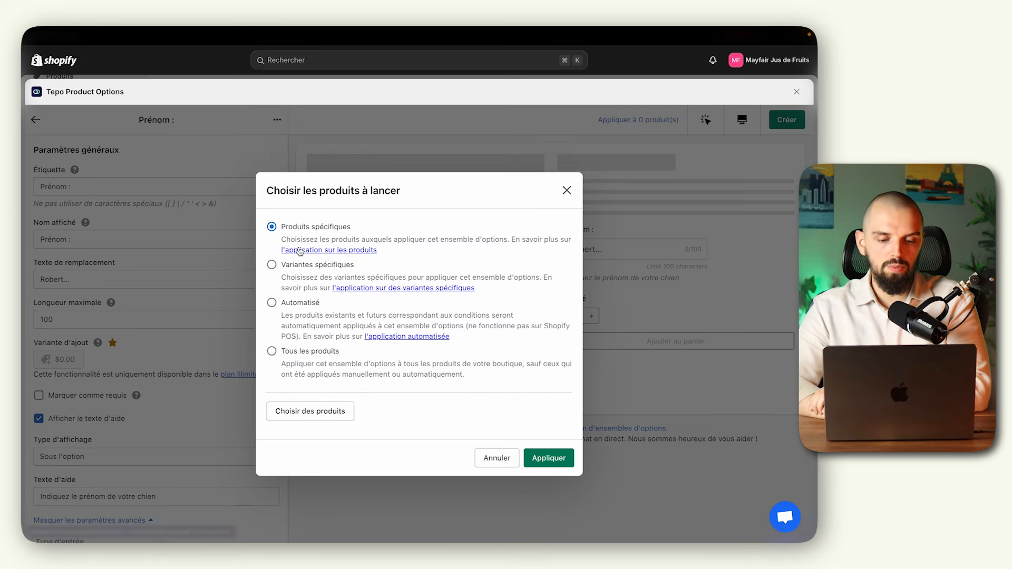
{"action": "left_click", "coordinate": [316, 411]}
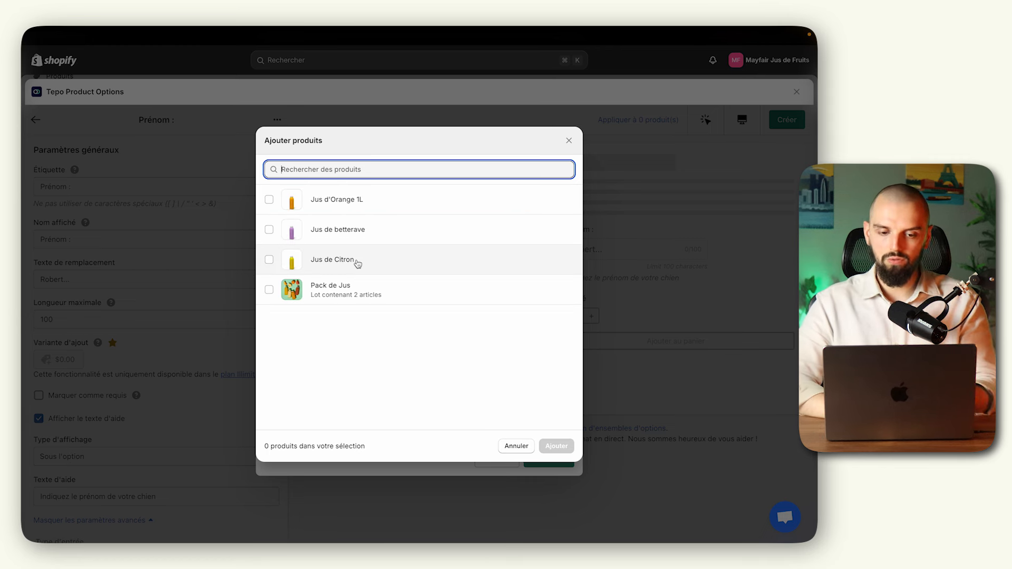
{"action": "left_click", "coordinate": [311, 203]}
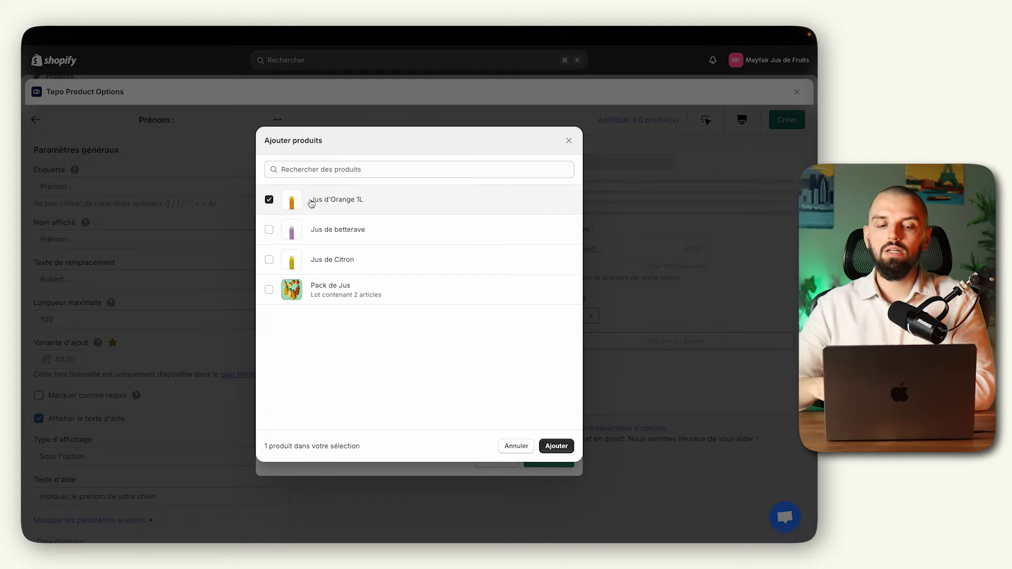
{"action": "left_click", "coordinate": [553, 444]}
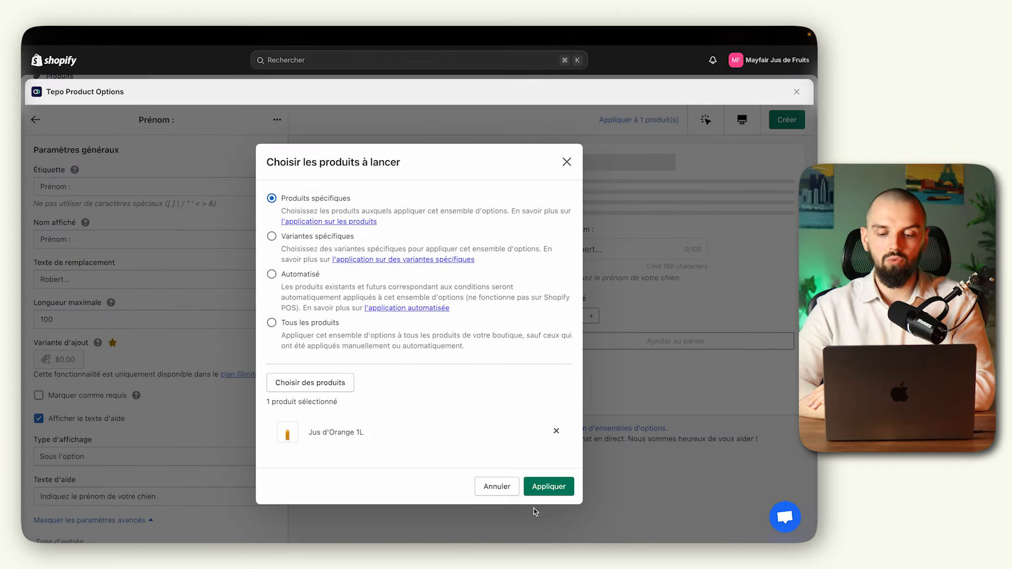
{"action": "left_click", "coordinate": [551, 486]}
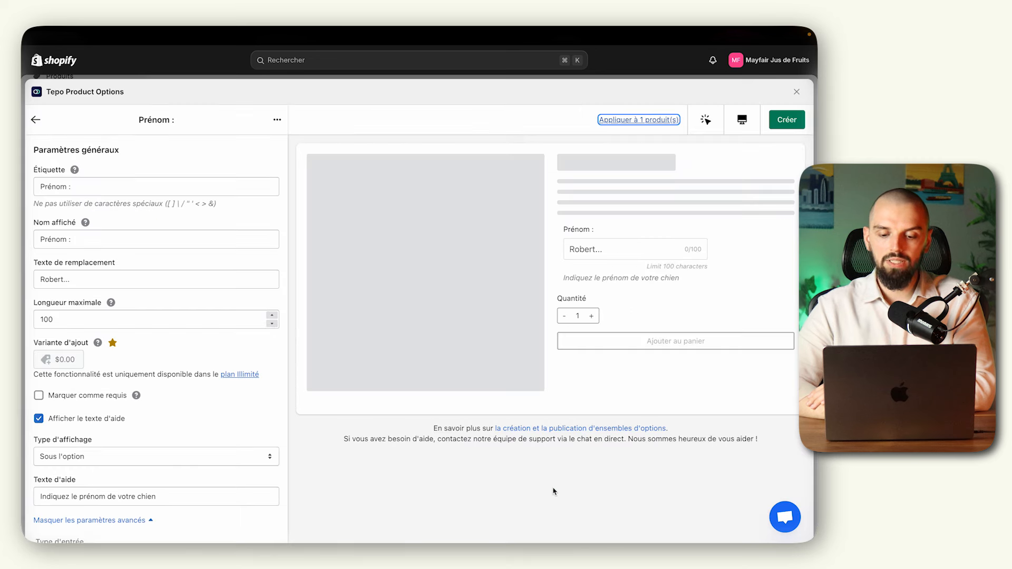
{"action": "left_click", "coordinate": [785, 122]}
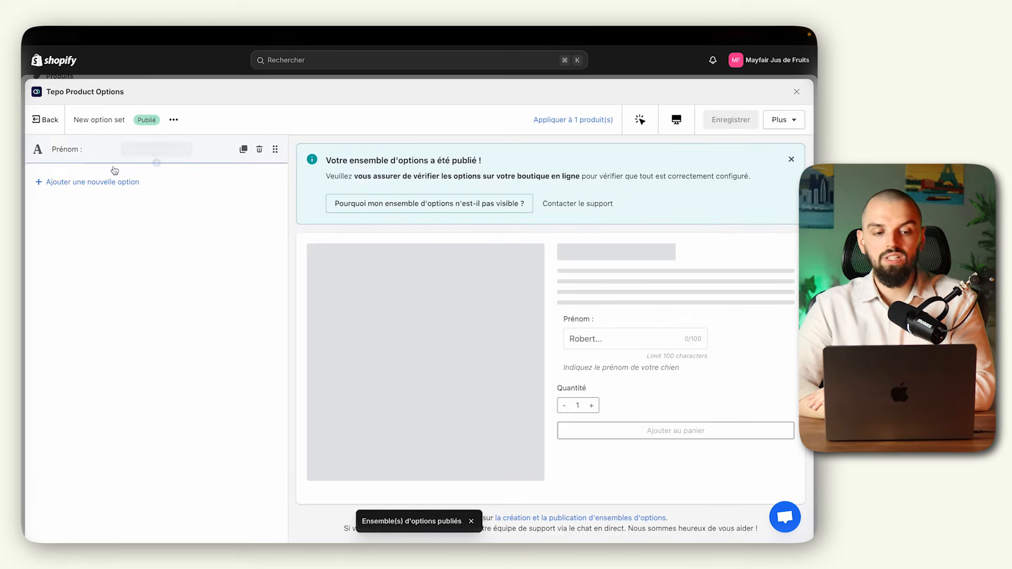
Step: Review the option types available for a new option, from text inputs and selections to static elements
{"action": "left_click", "coordinate": [93, 184]}
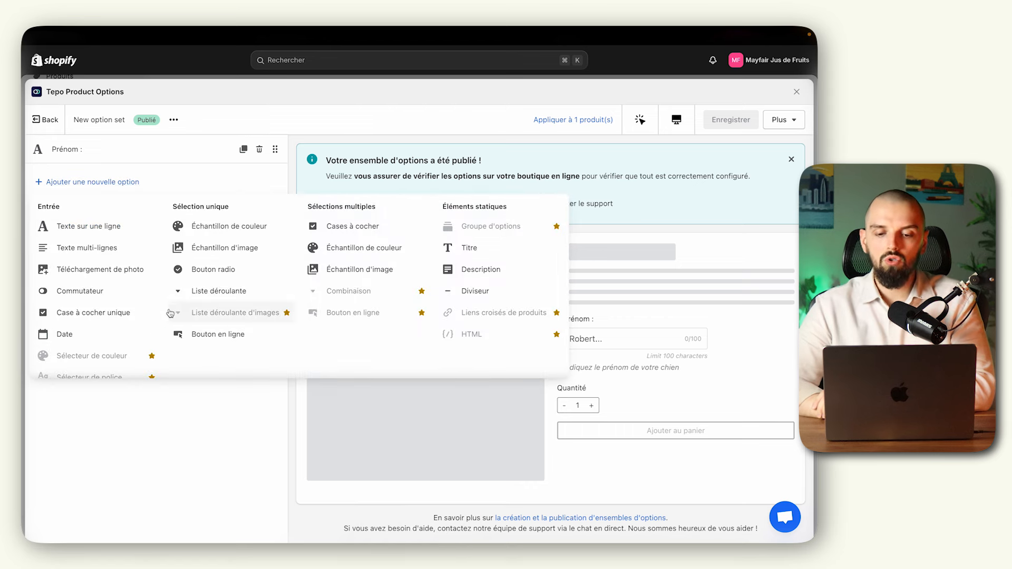
{"action": "scroll", "coordinate": [147, 310], "scroll_direction": "down", "scroll_amount": 2}
{"action": "scroll", "coordinate": [116, 316], "scroll_direction": "up", "scroll_amount": 2}
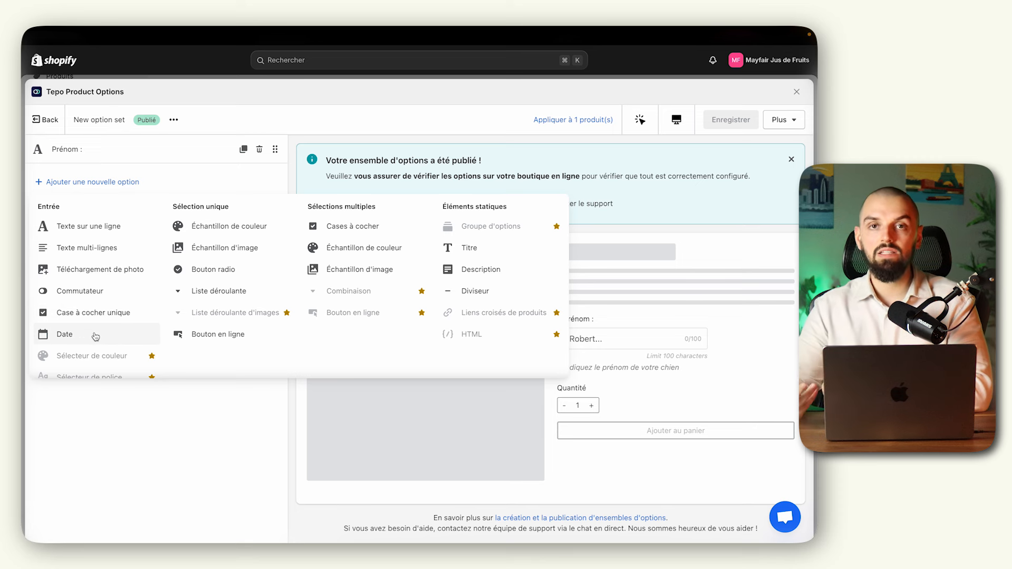
{"action": "scroll", "coordinate": [96, 337], "scroll_direction": "down", "scroll_amount": 1}
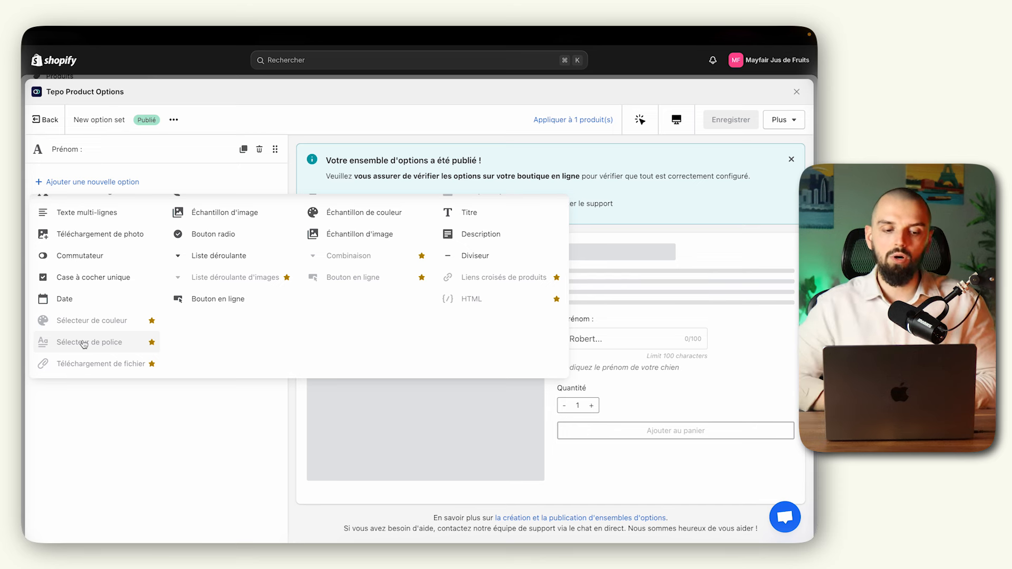
{"action": "scroll", "coordinate": [124, 316], "scroll_direction": "up", "scroll_amount": 2}
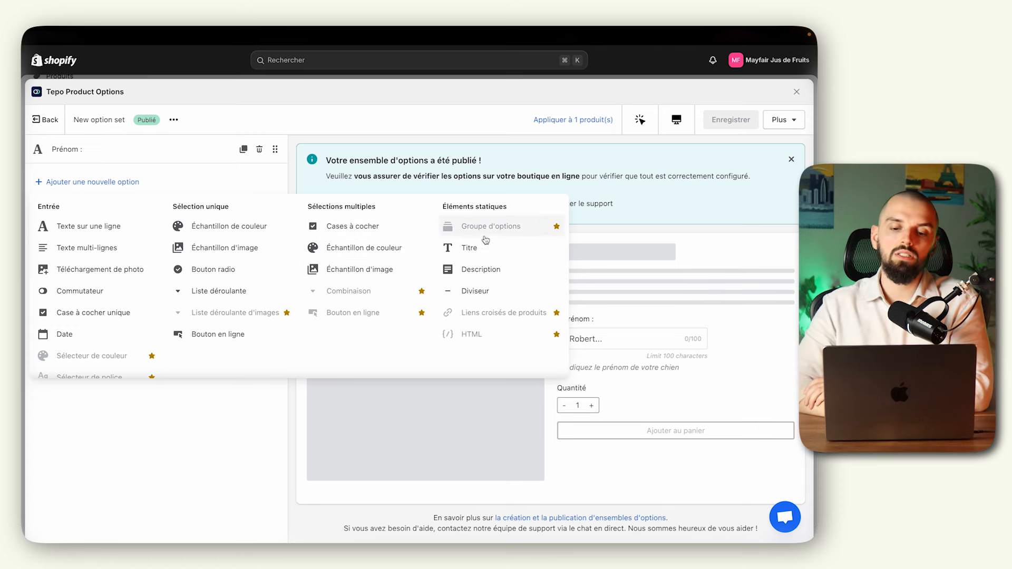
{"action": "scroll", "coordinate": [486, 295], "scroll_direction": "down", "scroll_amount": 1}
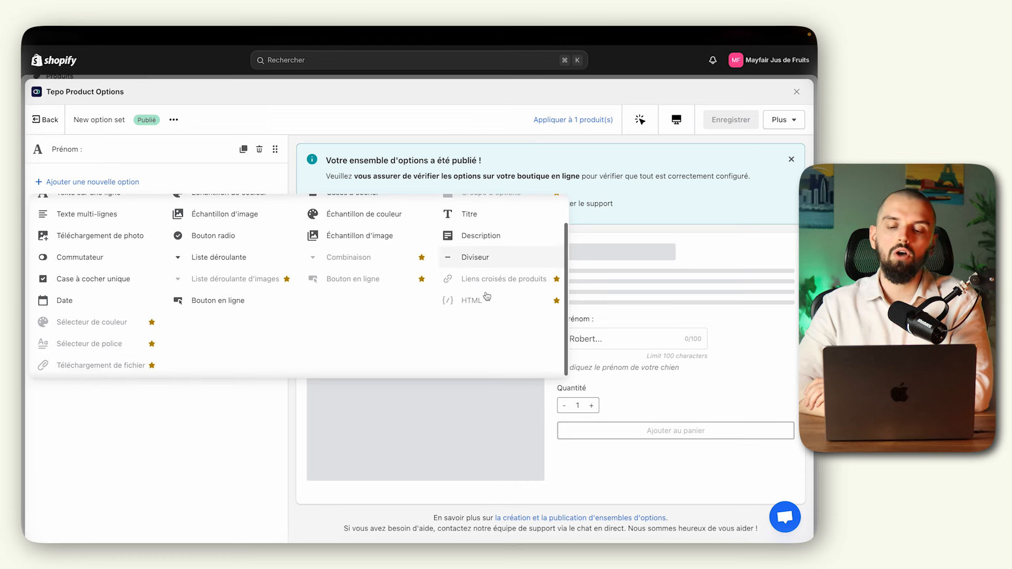
{"action": "scroll", "coordinate": [479, 258], "scroll_direction": "up", "scroll_amount": 1}
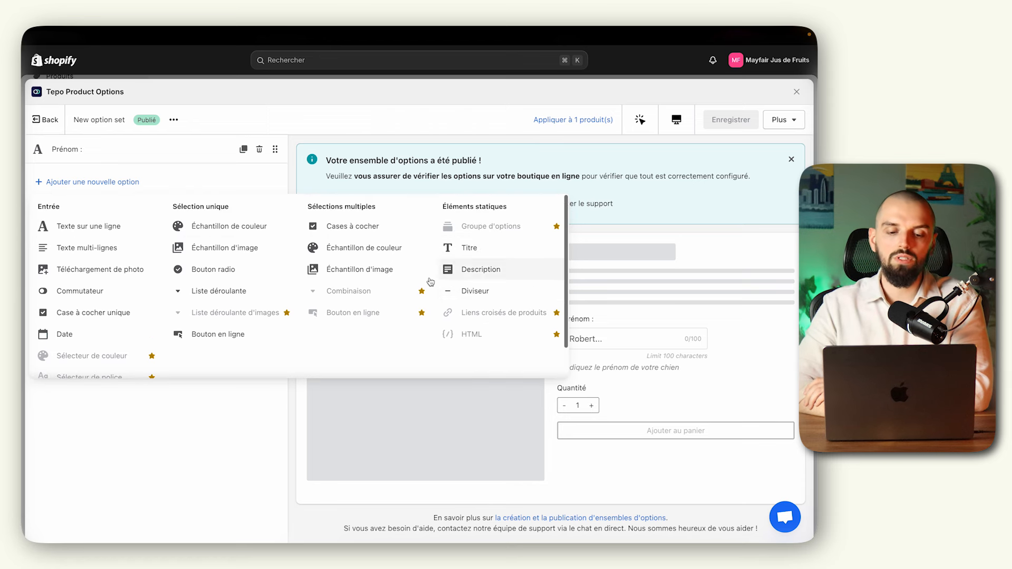
{"action": "left_click", "coordinate": [260, 418]}
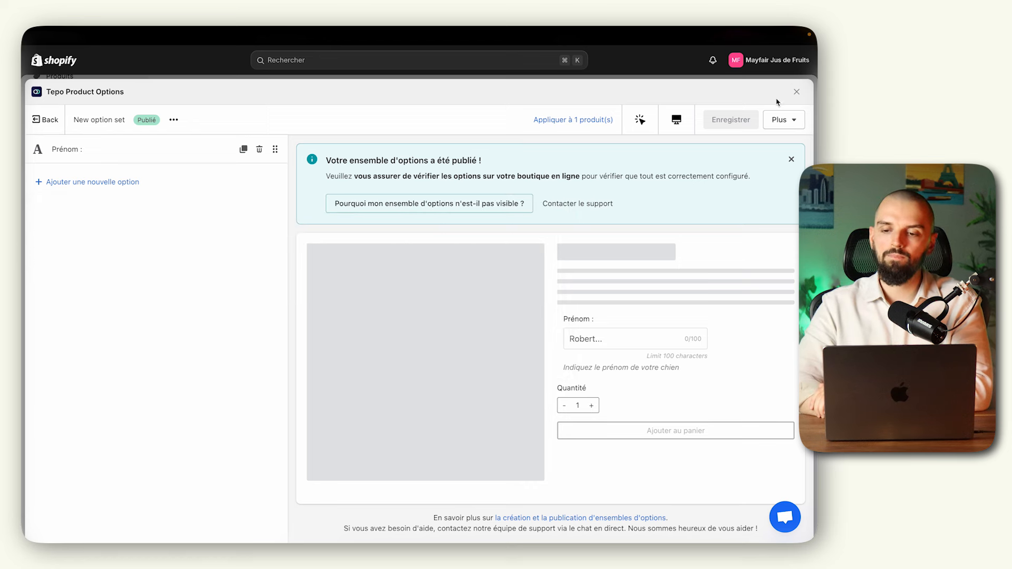
Step: Close the option set editor, pin Tepo Product Options in the navigation and open its settings
{"action": "left_click", "coordinate": [796, 92]}
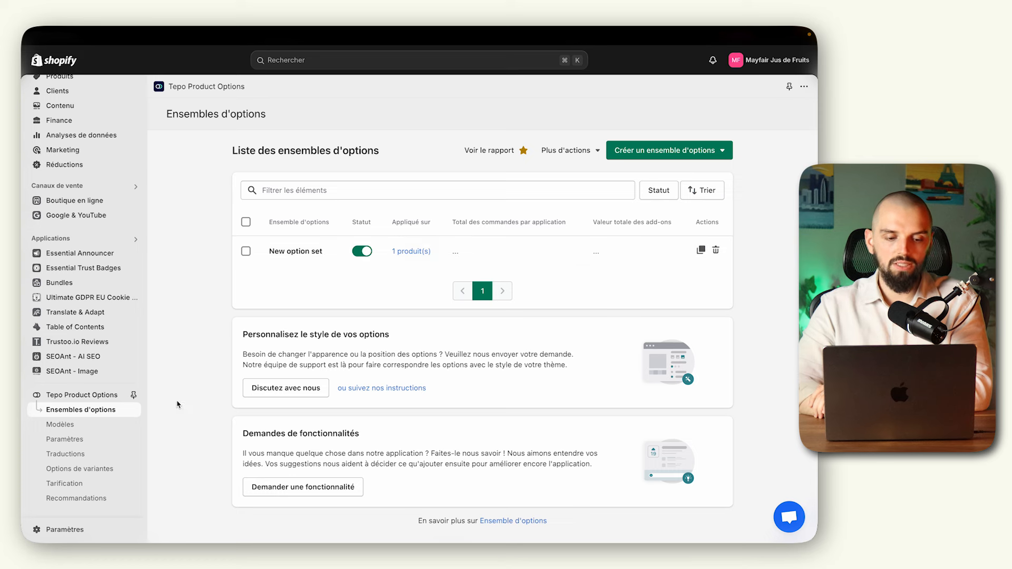
{"action": "left_click", "coordinate": [133, 394]}
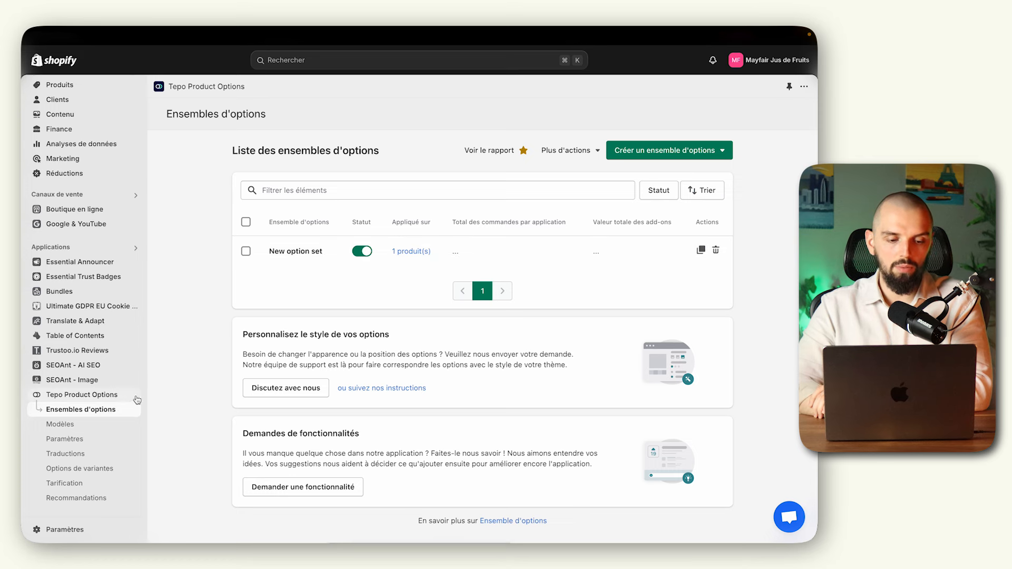
{"action": "left_click", "coordinate": [90, 443]}
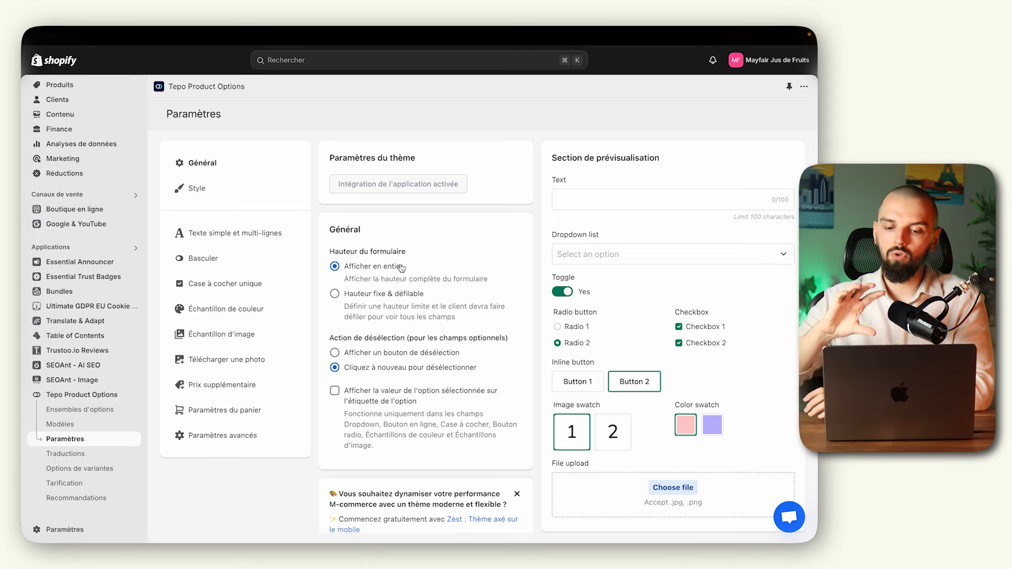
Step: Try the "Hauteur fixe & défilable" form height in the general settings and switch back to "Afficher en entier"
{"action": "left_click", "coordinate": [377, 294]}
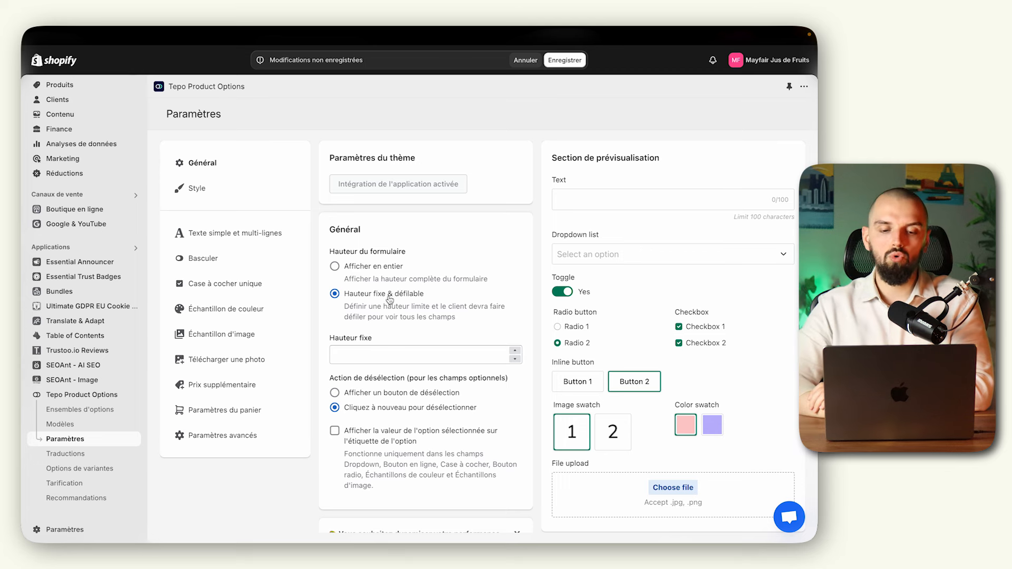
{"action": "left_click", "coordinate": [355, 273]}
{"action": "scroll", "coordinate": [354, 272], "scroll_direction": "down", "scroll_amount": 1}
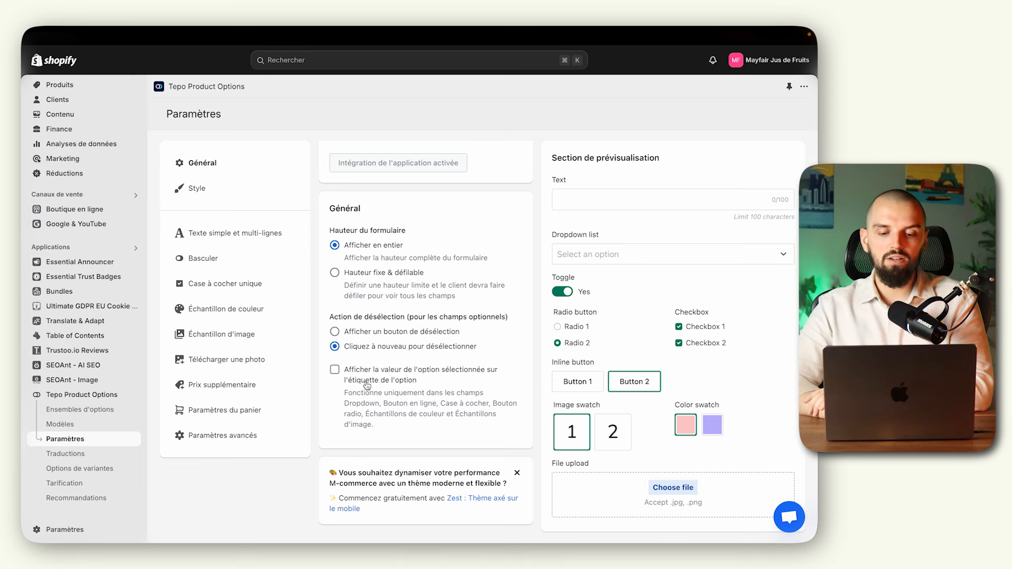
{"action": "scroll", "coordinate": [415, 375], "scroll_direction": "up", "scroll_amount": 1}
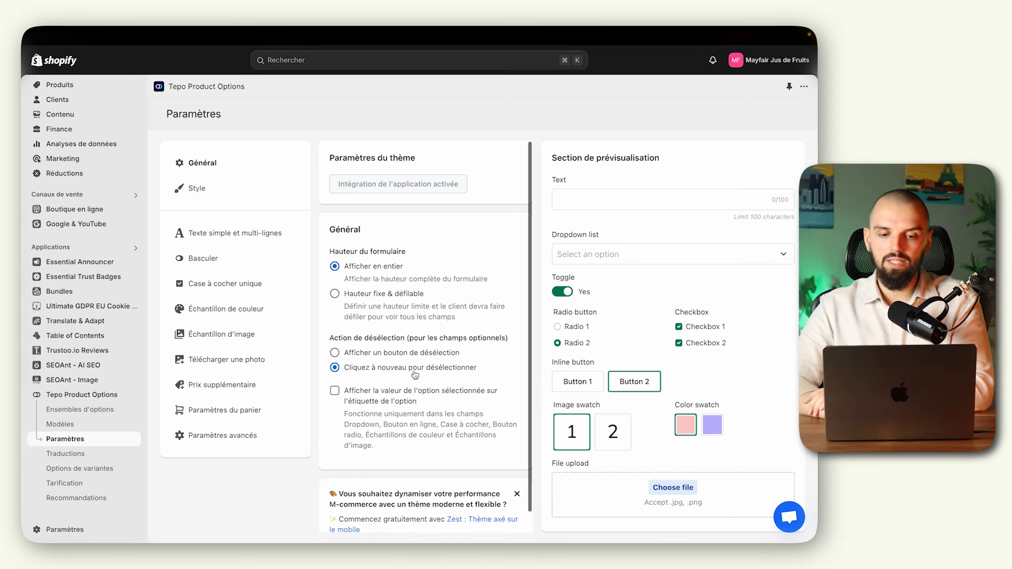
Step: Try several theme schemes in the style settings, including Schéma 1, Schéma 2 and Schéma 3, and compare their previews
{"action": "left_click", "coordinate": [210, 188]}
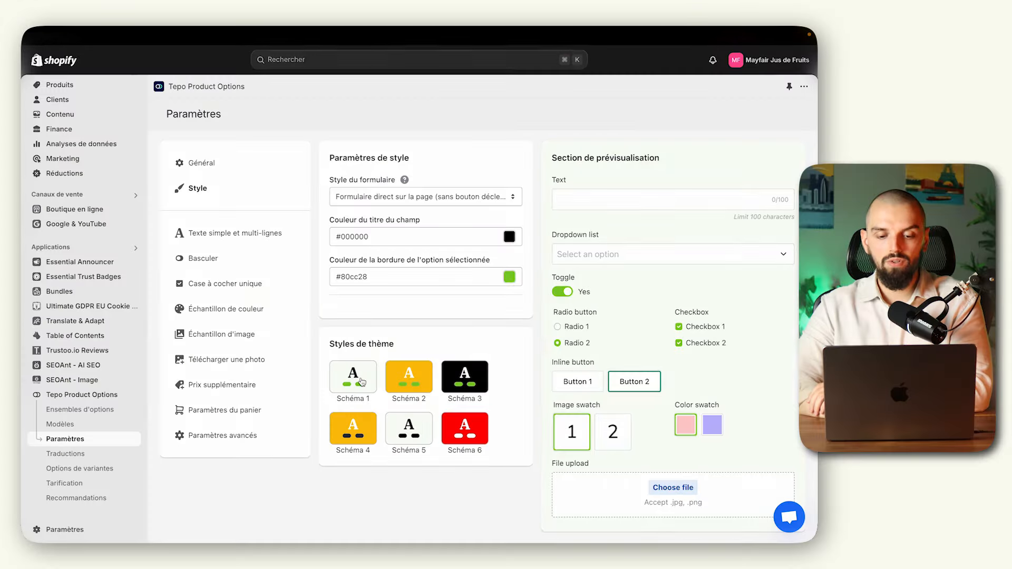
{"action": "left_click", "coordinate": [361, 381]}
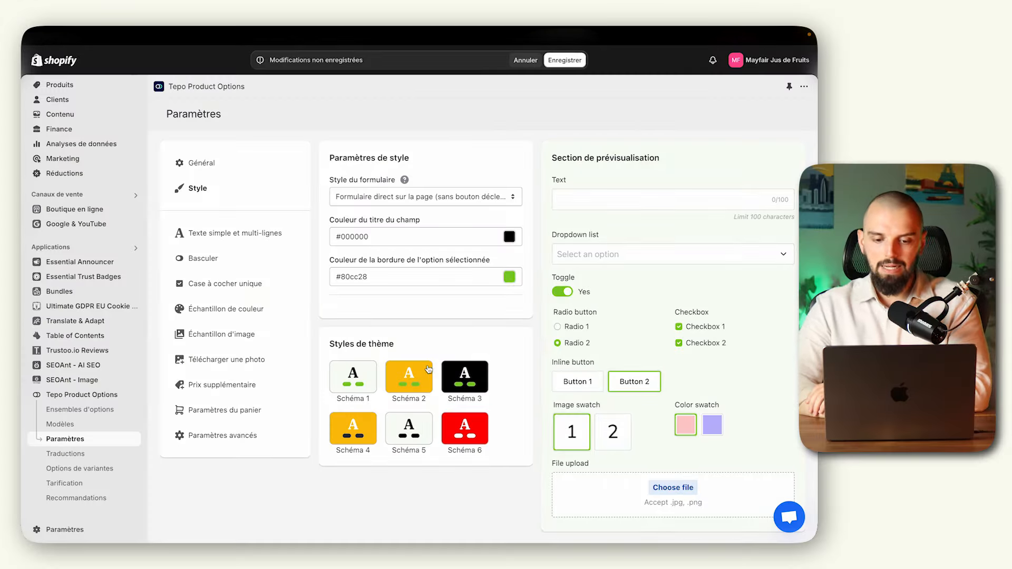
{"action": "left_click", "coordinate": [420, 383]}
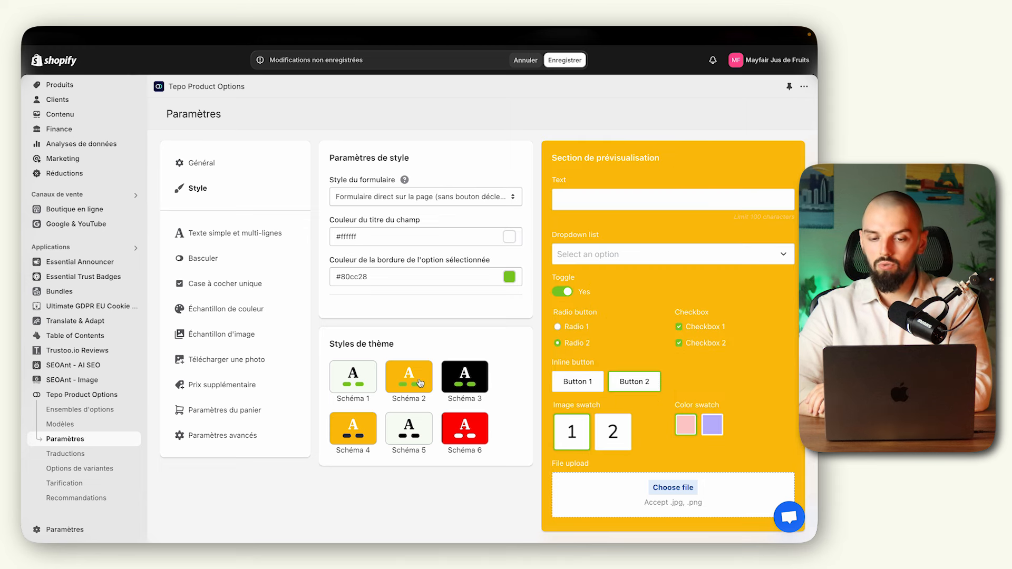
{"action": "left_click", "coordinate": [361, 440]}
{"action": "left_click", "coordinate": [450, 389]}
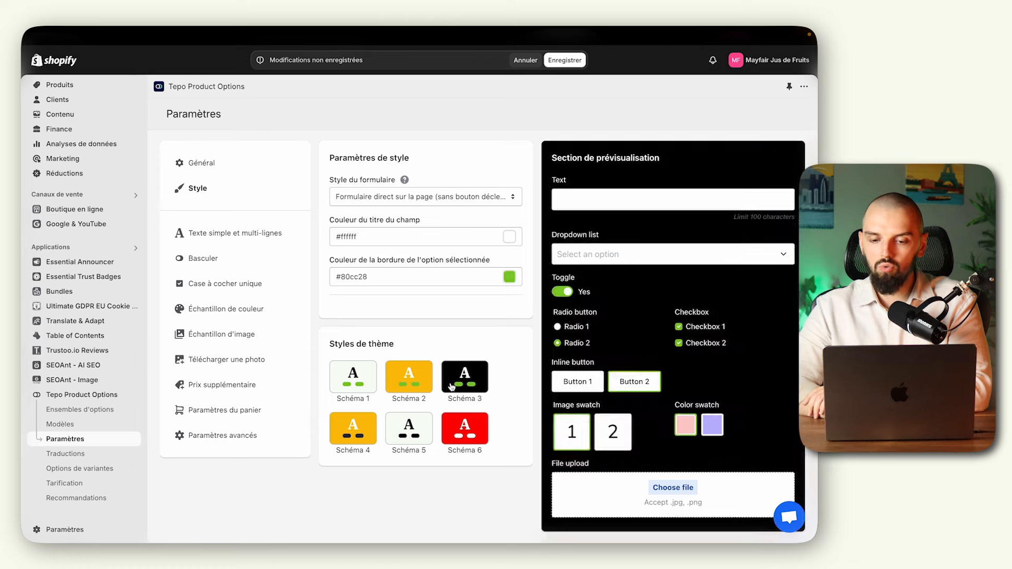
{"action": "left_click", "coordinate": [416, 438]}
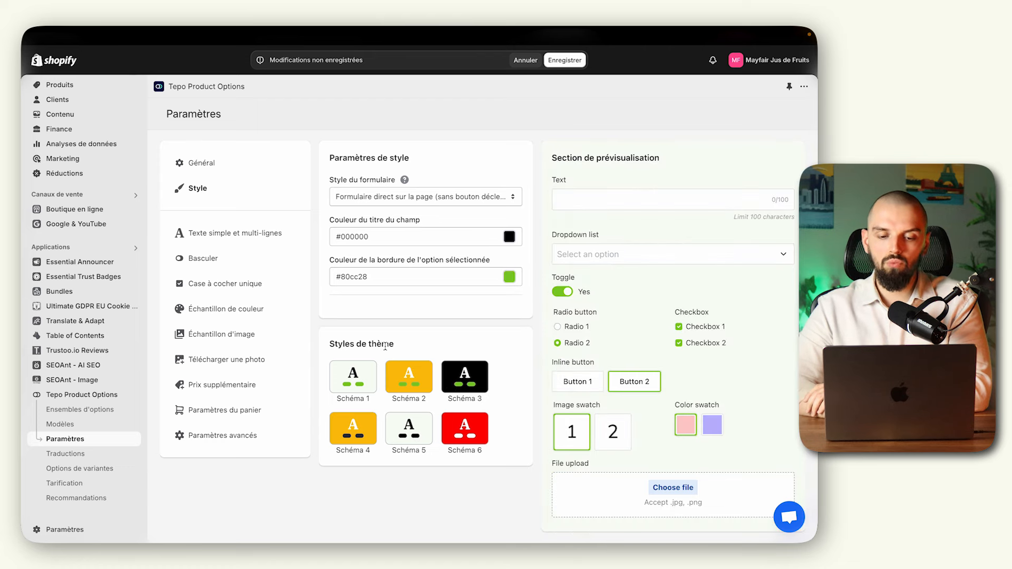
{"action": "left_click", "coordinate": [355, 376]}
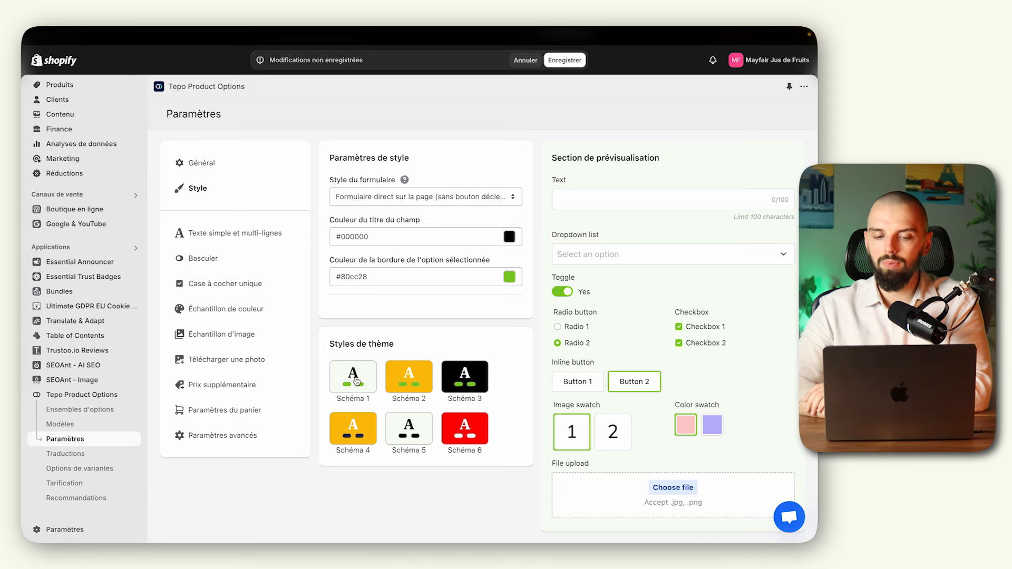
Step: Apply the Schéma 5 theme style to the product options and save the settings
{"action": "left_click", "coordinate": [407, 441]}
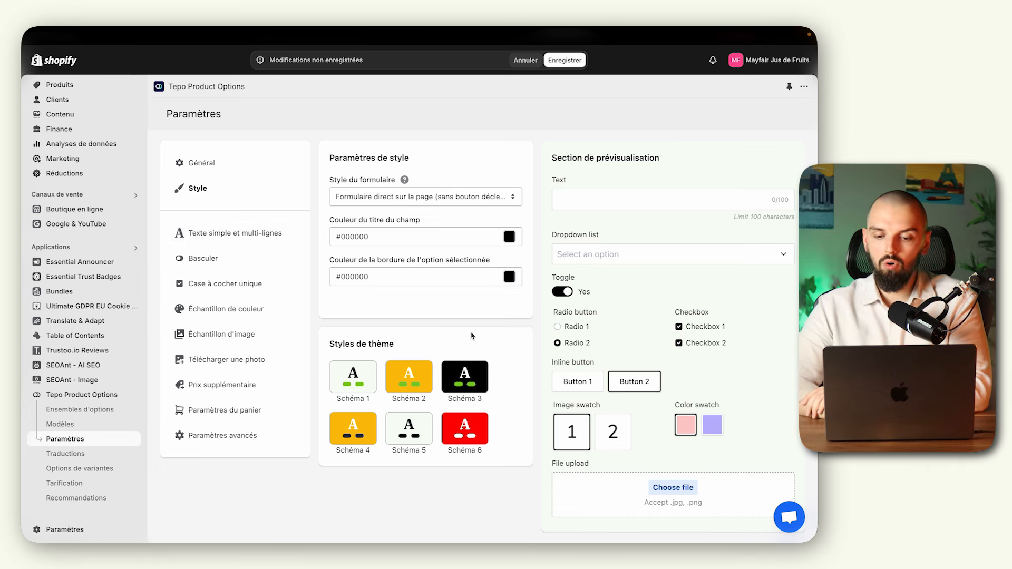
{"action": "scroll", "coordinate": [625, 472], "scroll_direction": "down", "scroll_amount": 3}
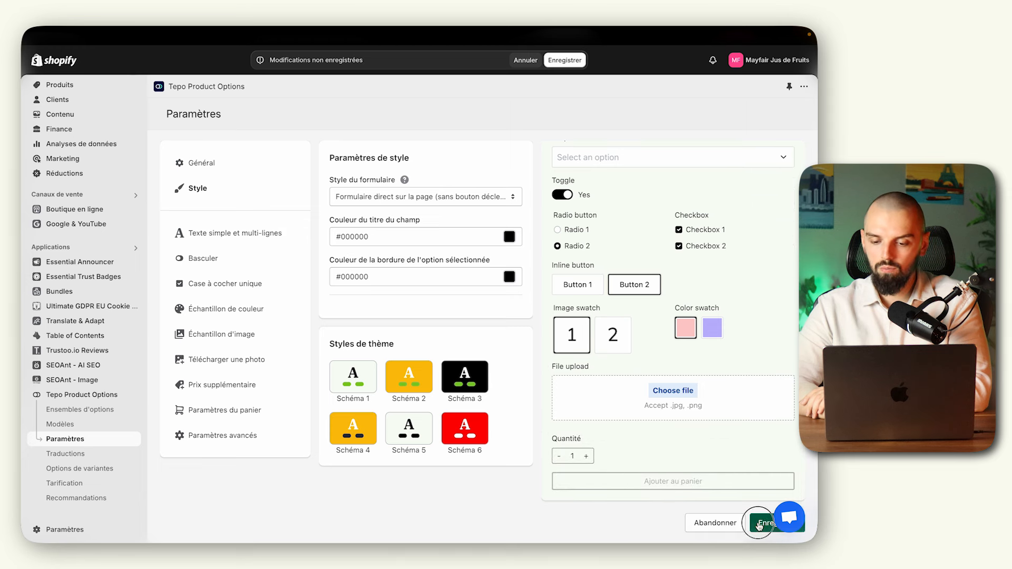
{"action": "left_click", "coordinate": [764, 522]}
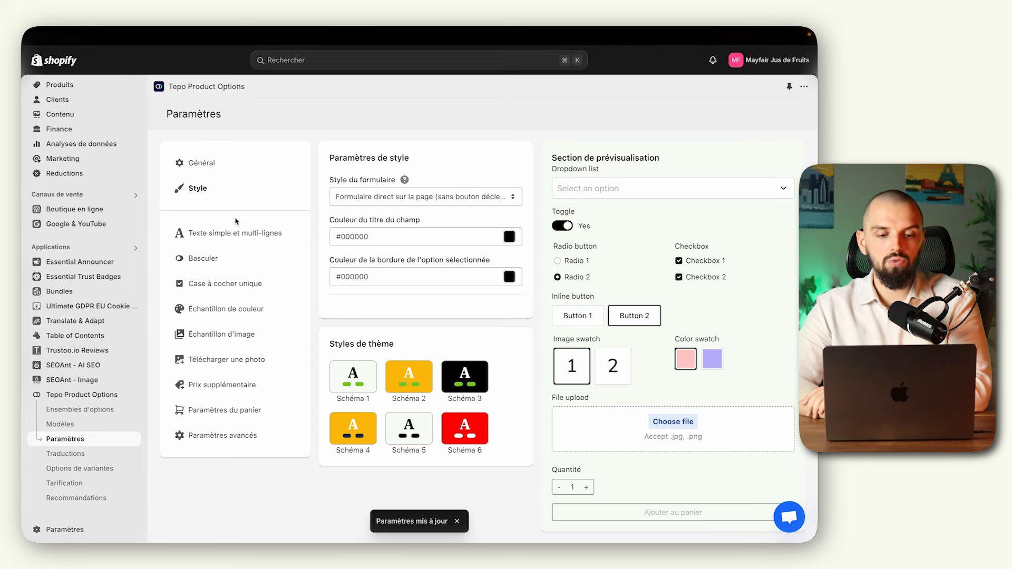
Step: In the single- and multi-line text settings, set the character limit warning to "Limité à {{MAX_LENGTH}} caractères"
{"action": "left_click", "coordinate": [238, 232]}
{"action": "left_click", "coordinate": [345, 197]}
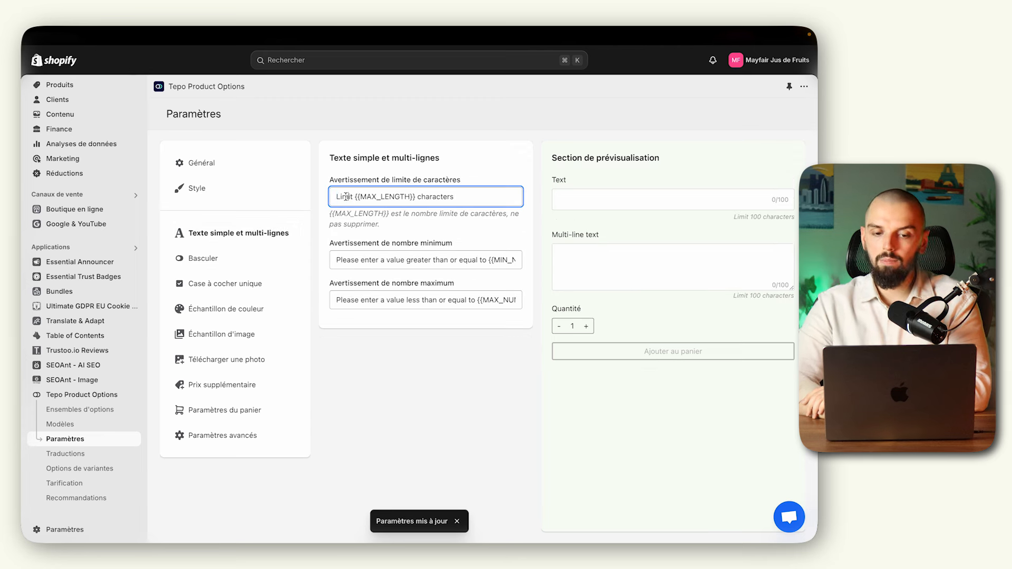
{"action": "double_click", "coordinate": [346, 196]}
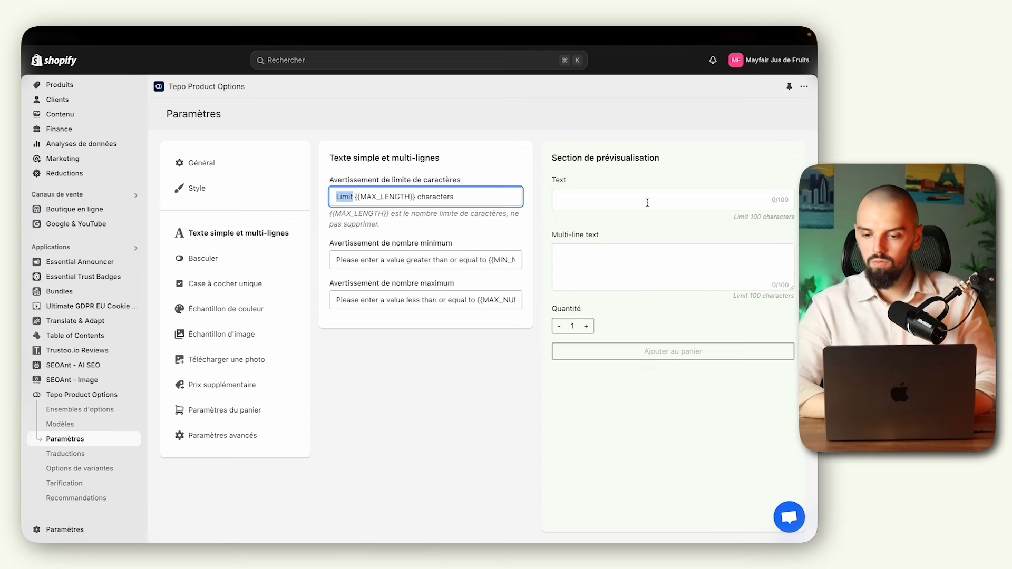
{"action": "type", "text": "Limité"}
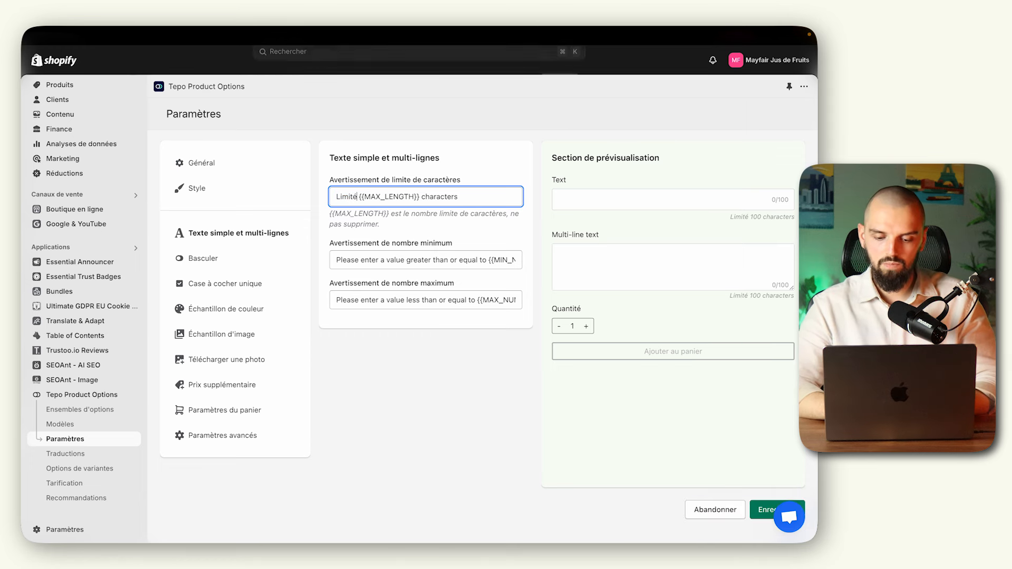
{"action": "type", "text": " à"}
{"action": "double_click", "coordinate": [442, 196]}
{"action": "type", "text": "caractères"}
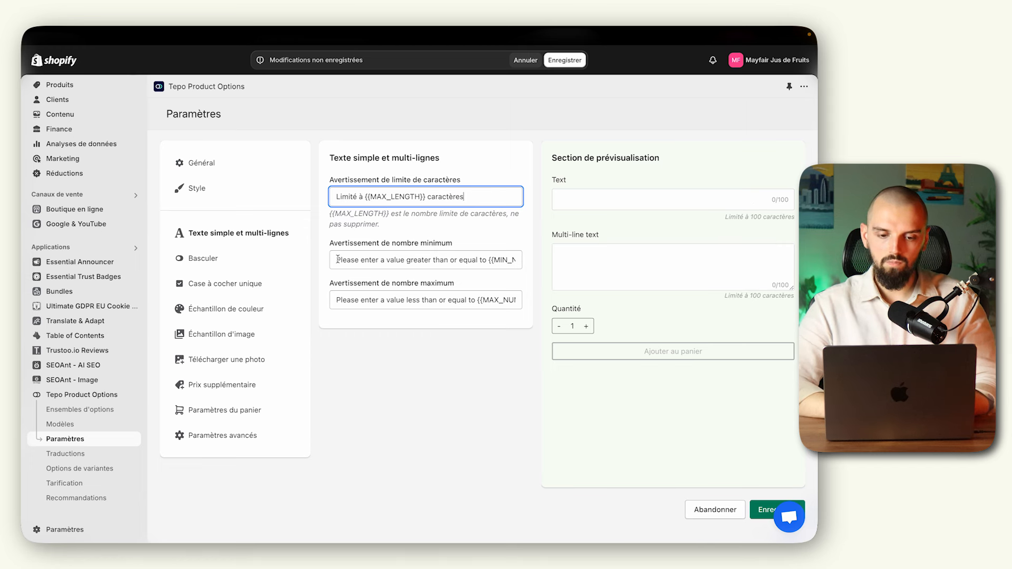
Step: Set the minimum number warning to "Veuillez entrer une valeur supérieur ou égale à {{MIN_NUMBER}}"
{"action": "left_click_drag", "start_coordinate": [338, 259], "coordinate": [486, 256]}
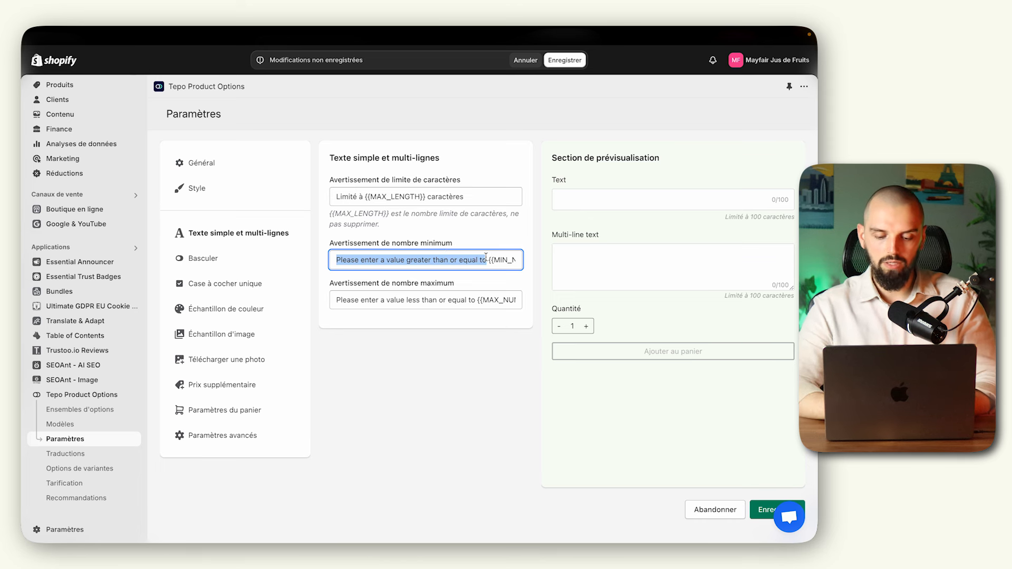
{"action": "type", "text": "Veuillez entrer"}
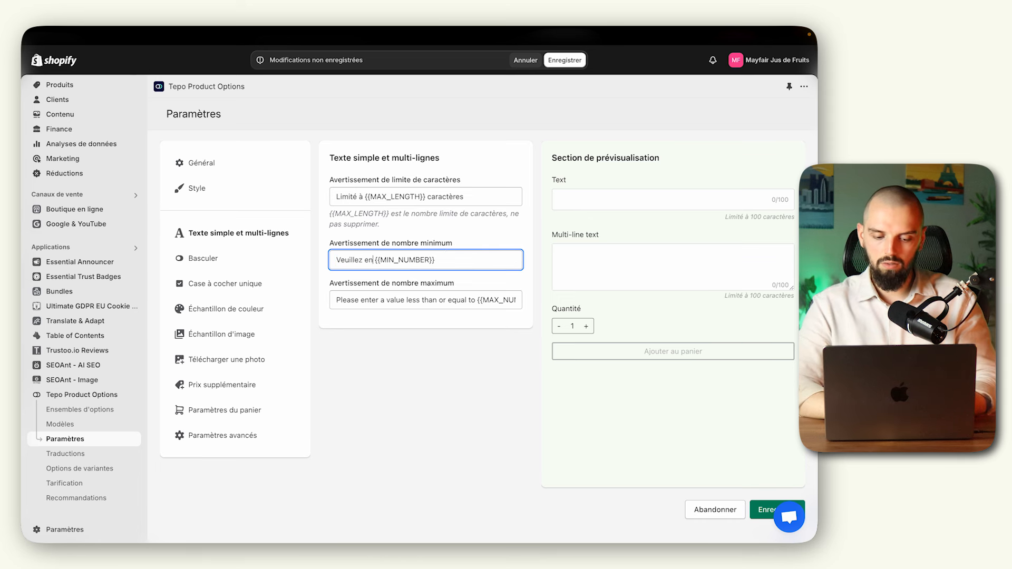
{"action": "type", "text": " une valeur"}
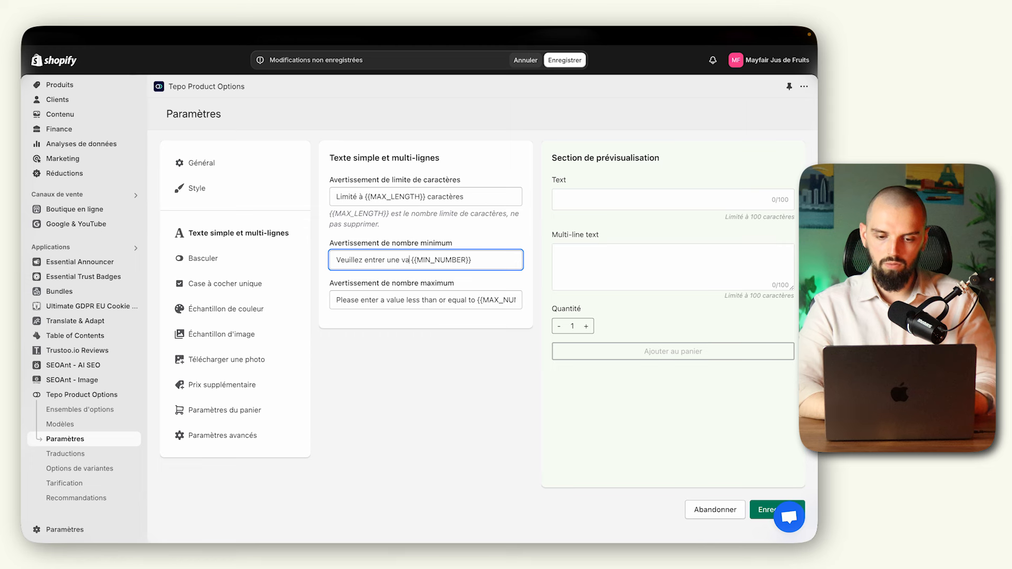
{"action": "type", "text": " supérieur ou é"}
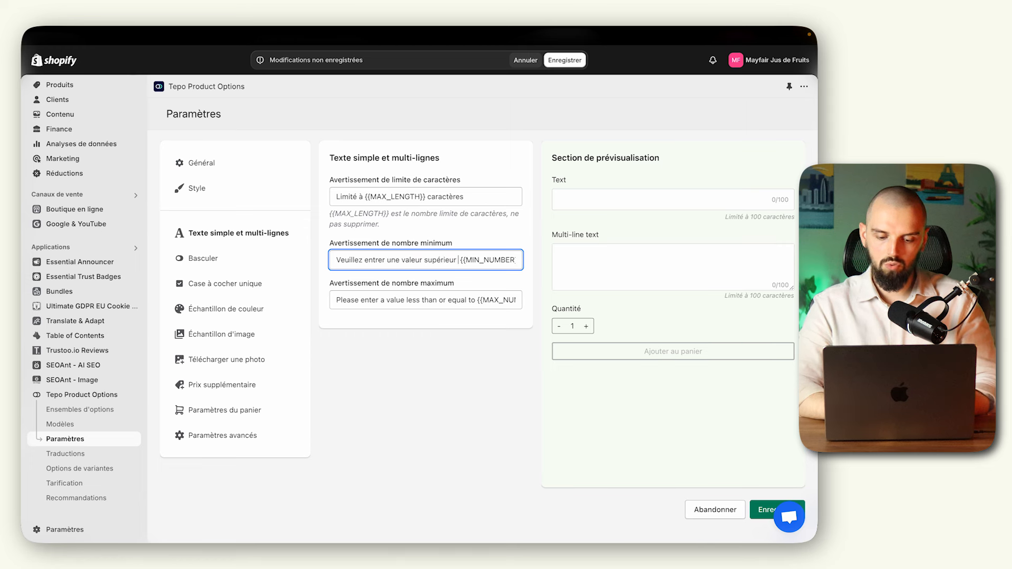
{"action": "type", "text": "gale à"}
Step: Reuse the minimum warning's wording for the maximum number warning as "Veuillez entrer une valeur inférieure ou égale à" before its placeholder, and save the settings
{"action": "left_click_drag", "start_coordinate": [338, 262], "coordinate": [494, 262]}
{"action": "left_click_drag", "start_coordinate": [337, 302], "coordinate": [476, 303]}
{"action": "double_click", "coordinate": [438, 301]}
{"action": "type", "text": "inférieure"}
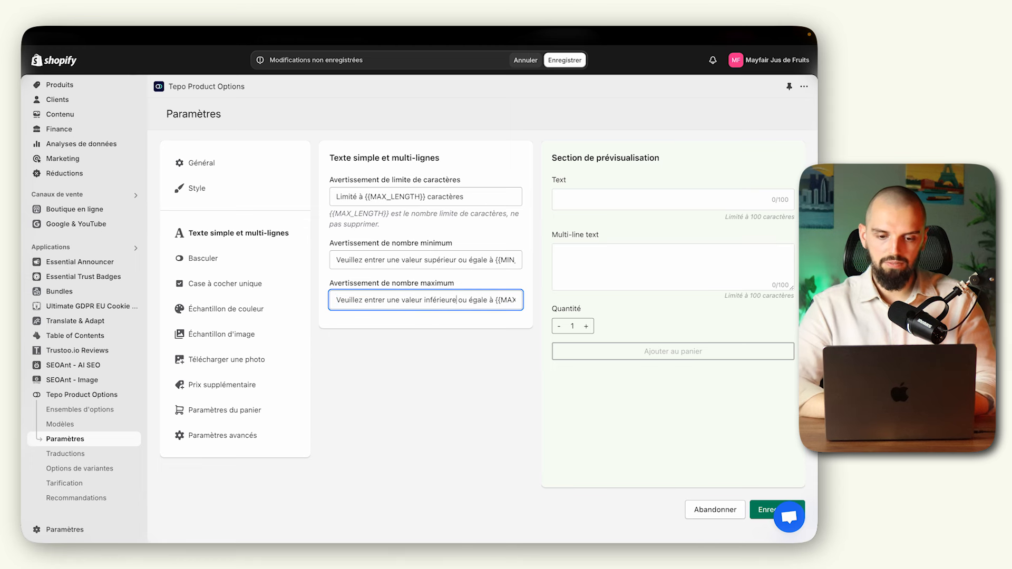
{"action": "left_click", "coordinate": [761, 510]}
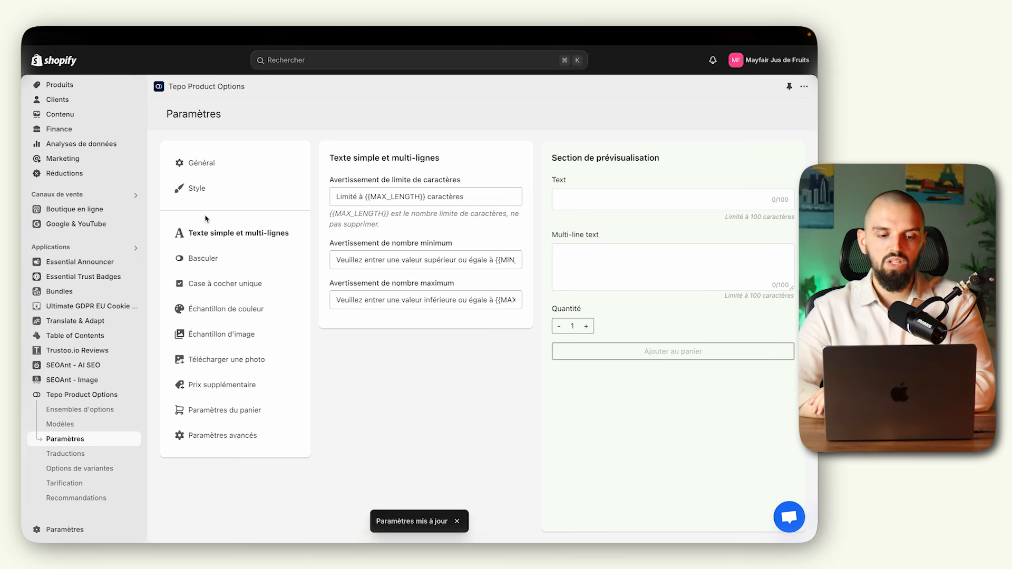
Step: Set the toggle's true value to "Activé" and false value to "Désactivé", save, and view the single checkbox settings
{"action": "left_click", "coordinate": [211, 260]}
{"action": "left_click", "coordinate": [357, 199]}
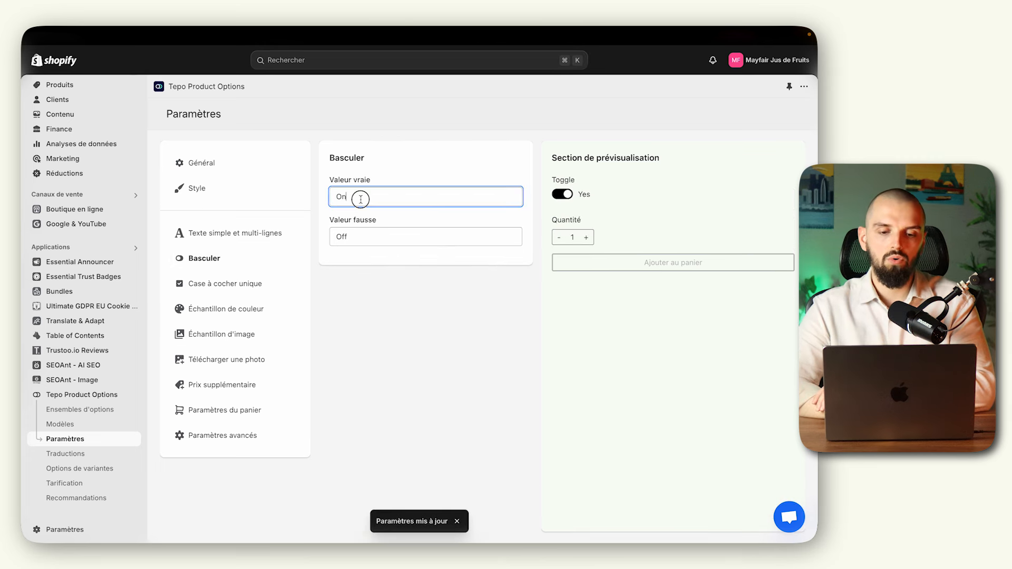
{"action": "double_click", "coordinate": [359, 198]}
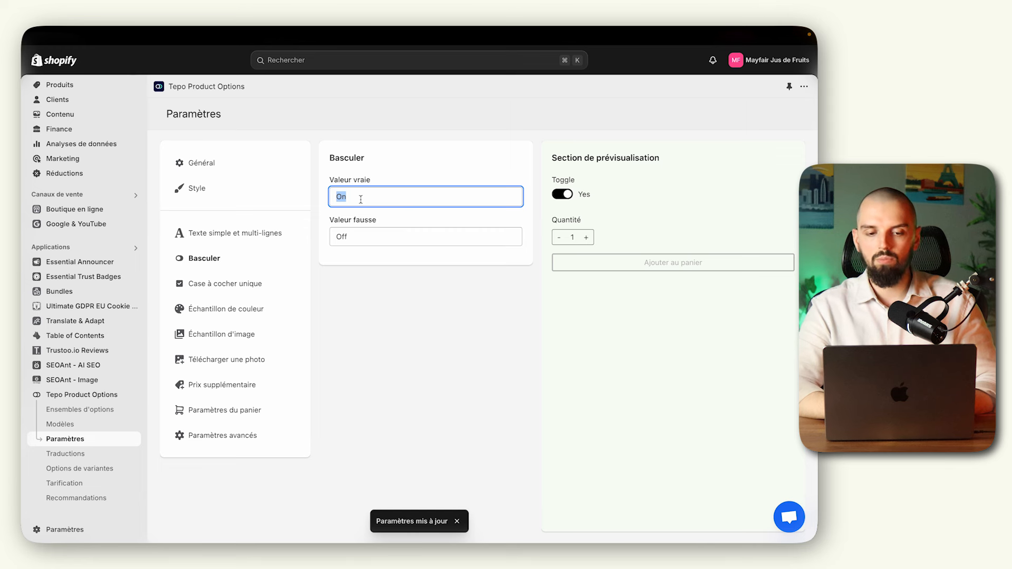
{"action": "type", "text": "Activ\"é"}
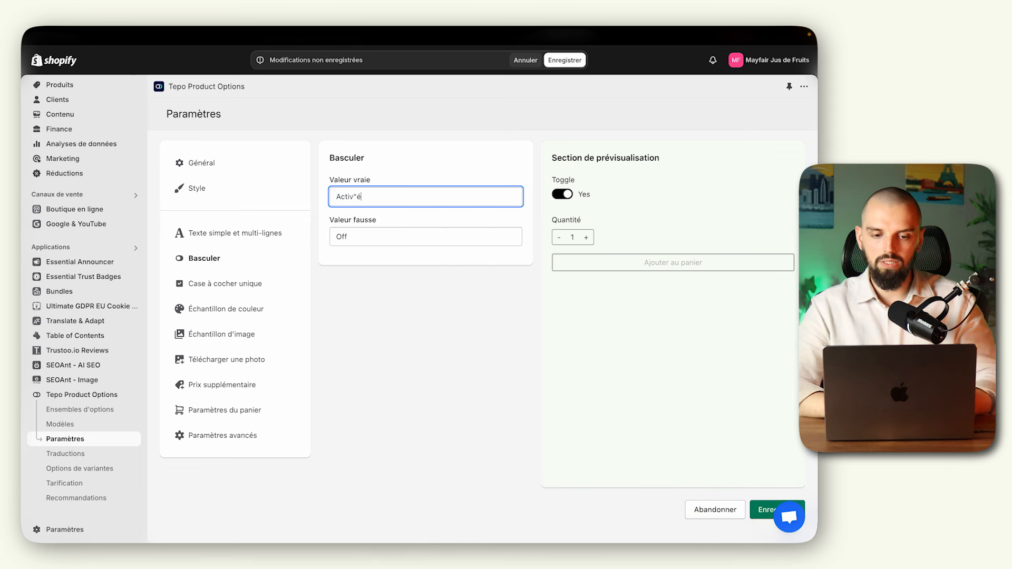
{"action": "double_click", "coordinate": [359, 236]}
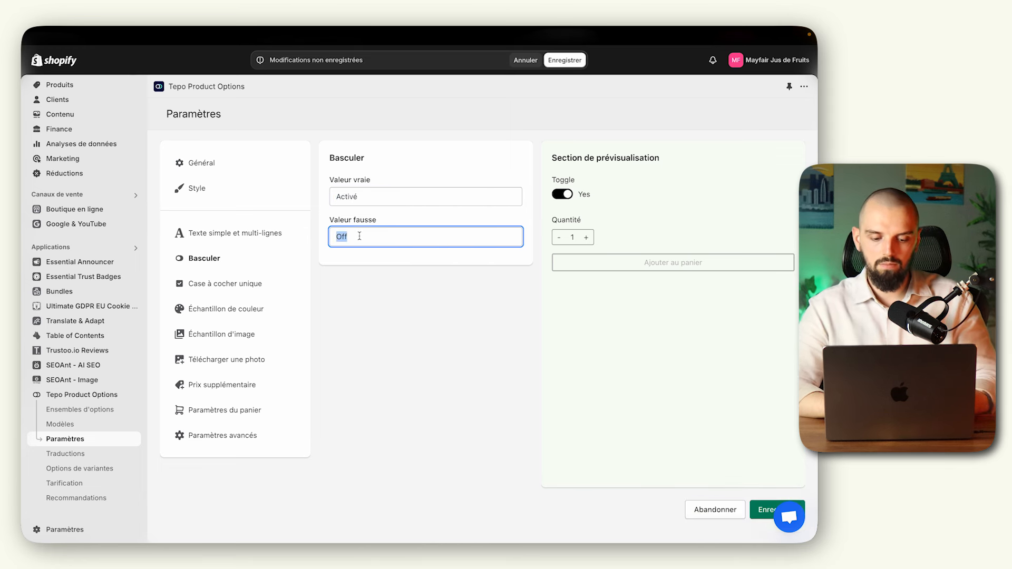
{"action": "left_click", "coordinate": [764, 509]}
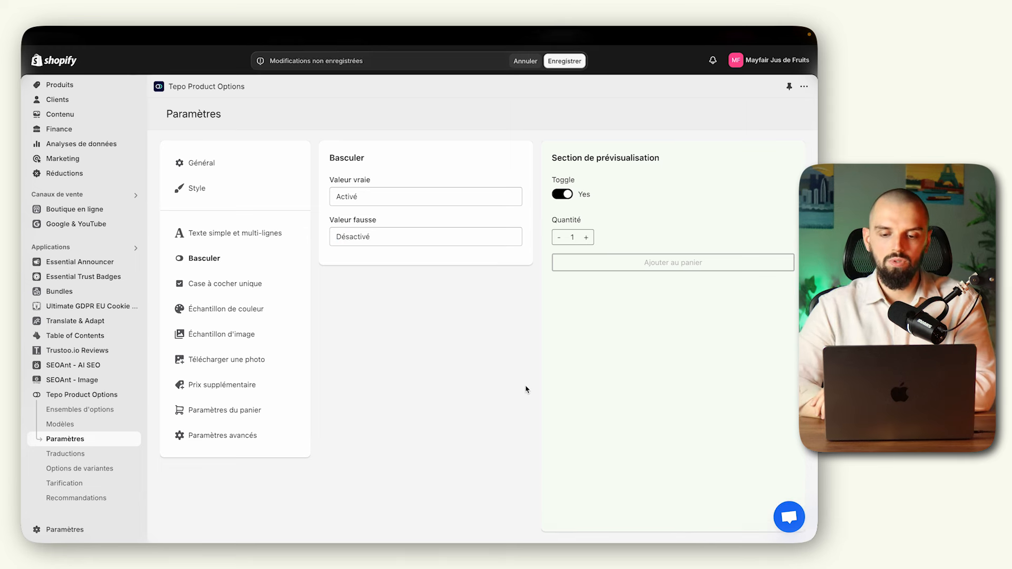
{"action": "left_click", "coordinate": [574, 197]}
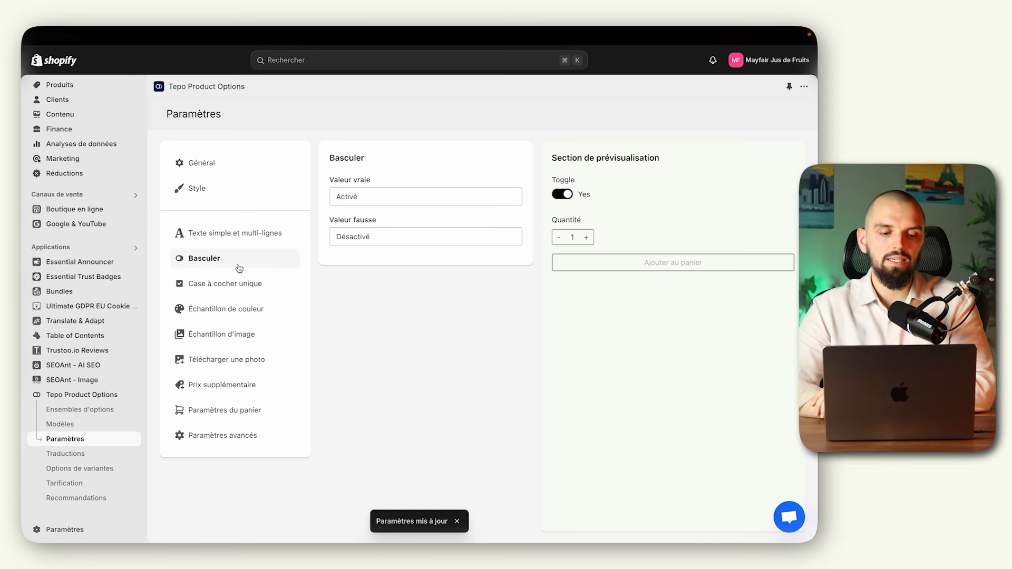
{"action": "left_click", "coordinate": [239, 286]}
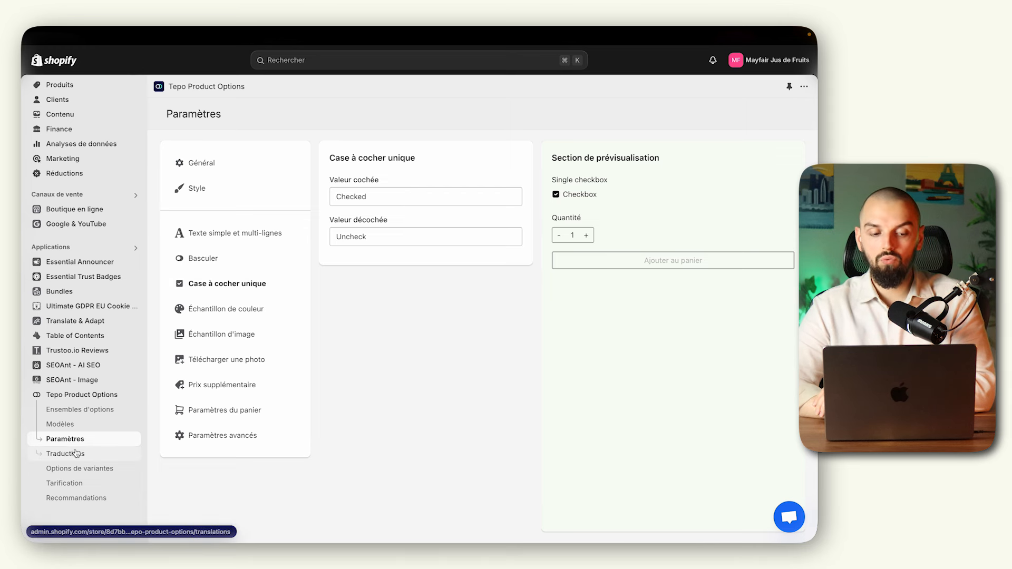
Step: Open the Sense theme in the theme editor and display the Jus d'Orange 1L product page
{"action": "left_click", "coordinate": [91, 399]}
{"action": "left_click", "coordinate": [100, 211]}
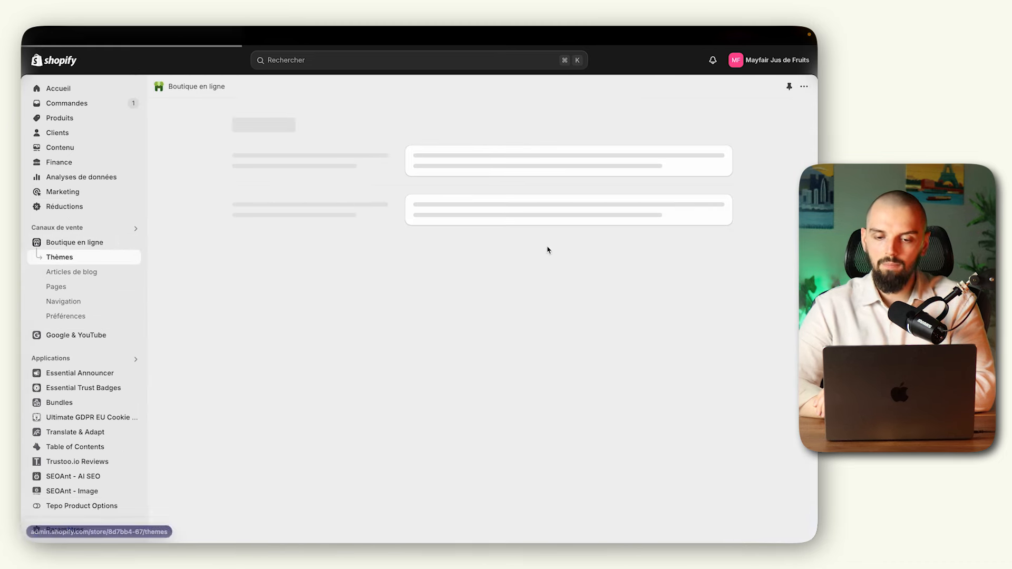
{"action": "left_click", "coordinate": [677, 362]}
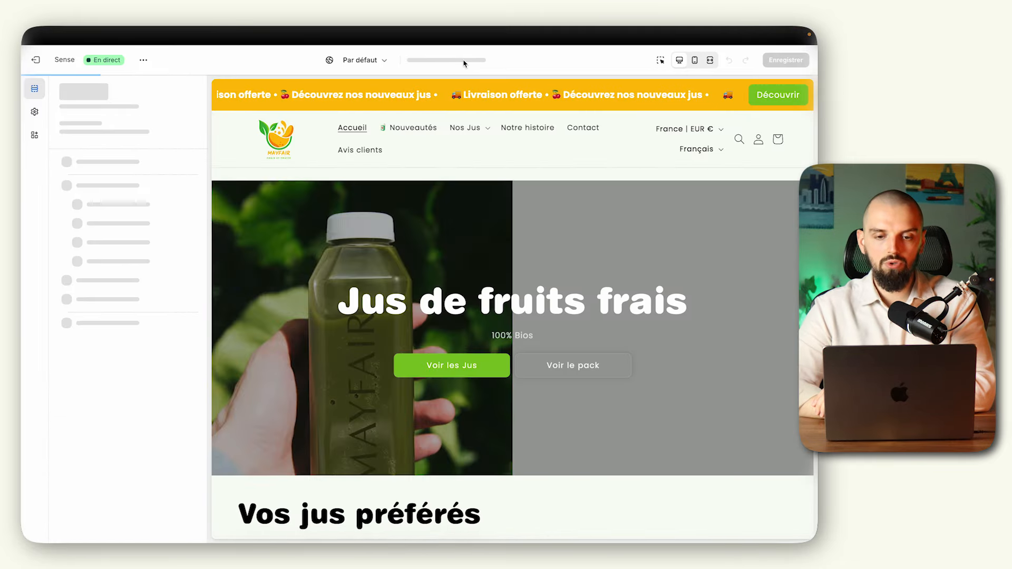
{"action": "left_click", "coordinate": [458, 59]}
{"action": "left_click", "coordinate": [447, 121]}
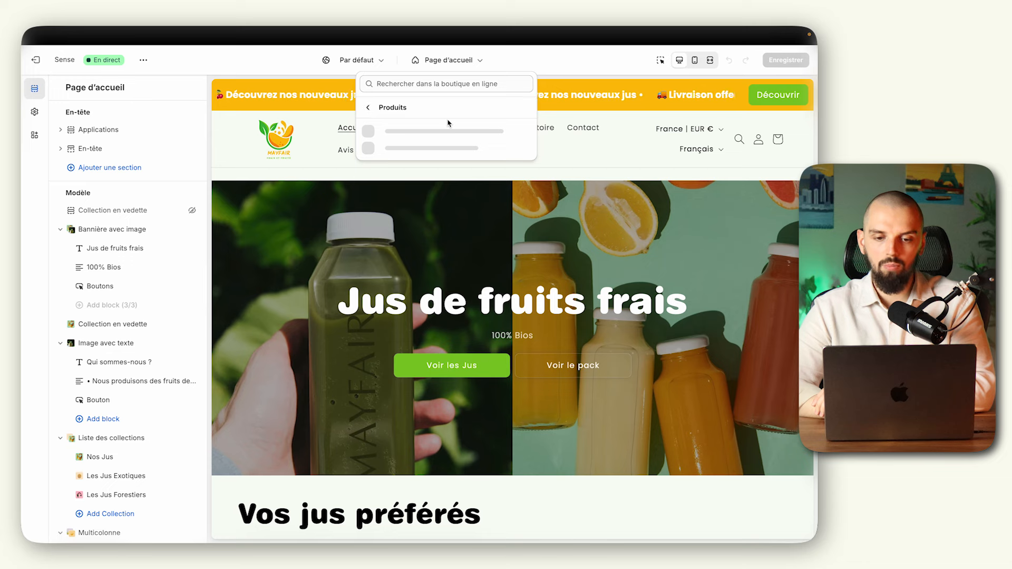
{"action": "left_click", "coordinate": [427, 136]}
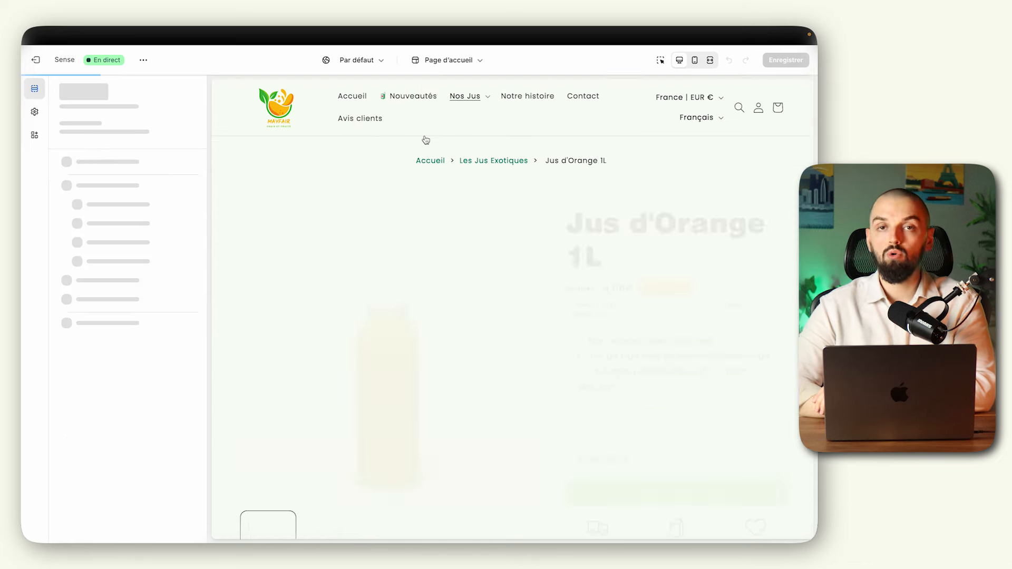
Step: Move the Product Options Form block between État des stocks and Boutons d'achat in the product information section
{"action": "scroll", "coordinate": [680, 374], "scroll_direction": "down", "scroll_amount": 5}
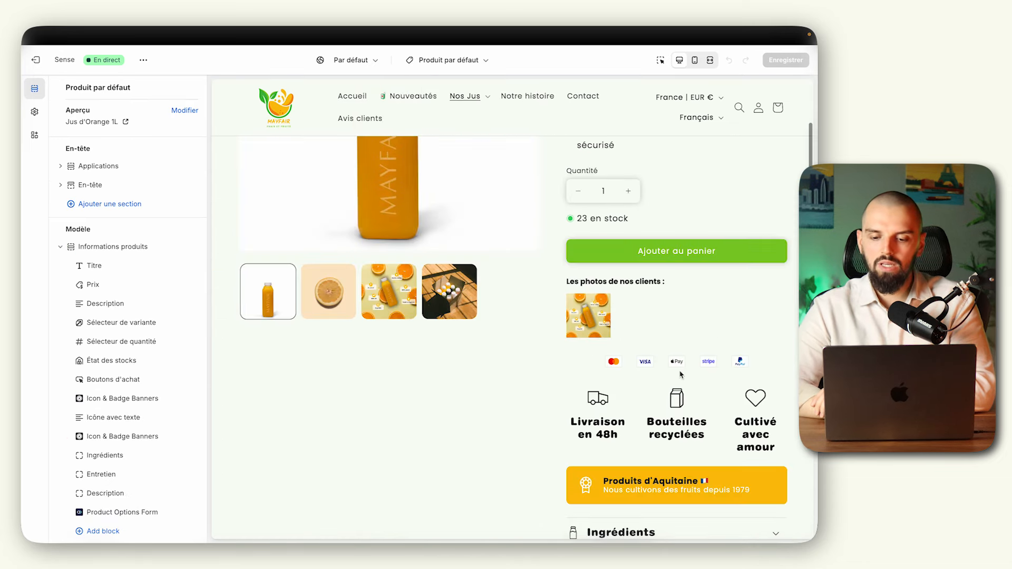
{"action": "scroll", "coordinate": [680, 374], "scroll_direction": "down", "scroll_amount": 6}
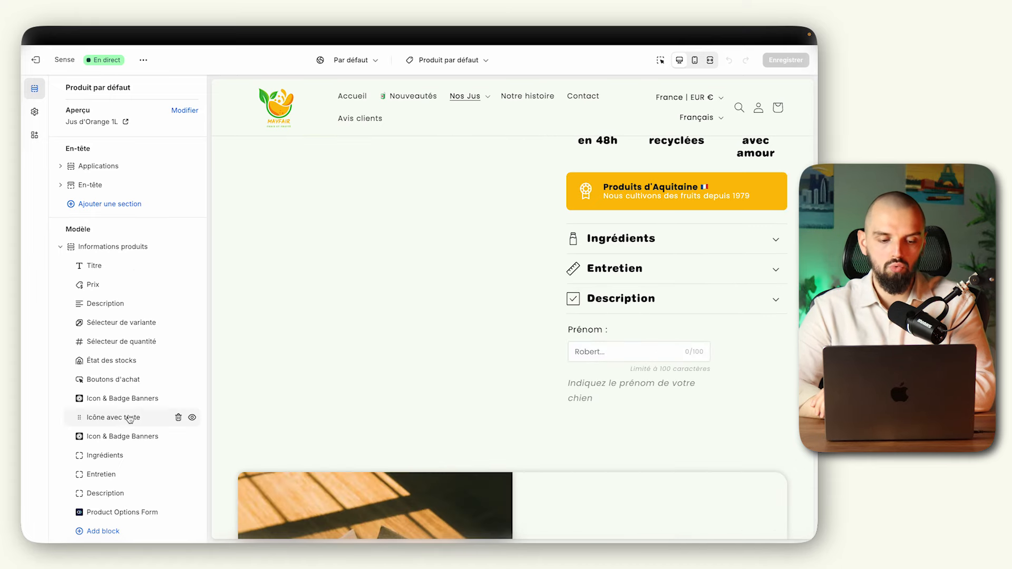
{"action": "scroll", "coordinate": [132, 417], "scroll_direction": "down", "scroll_amount": 1}
{"action": "left_click_drag", "start_coordinate": [142, 463], "coordinate": [155, 334]}
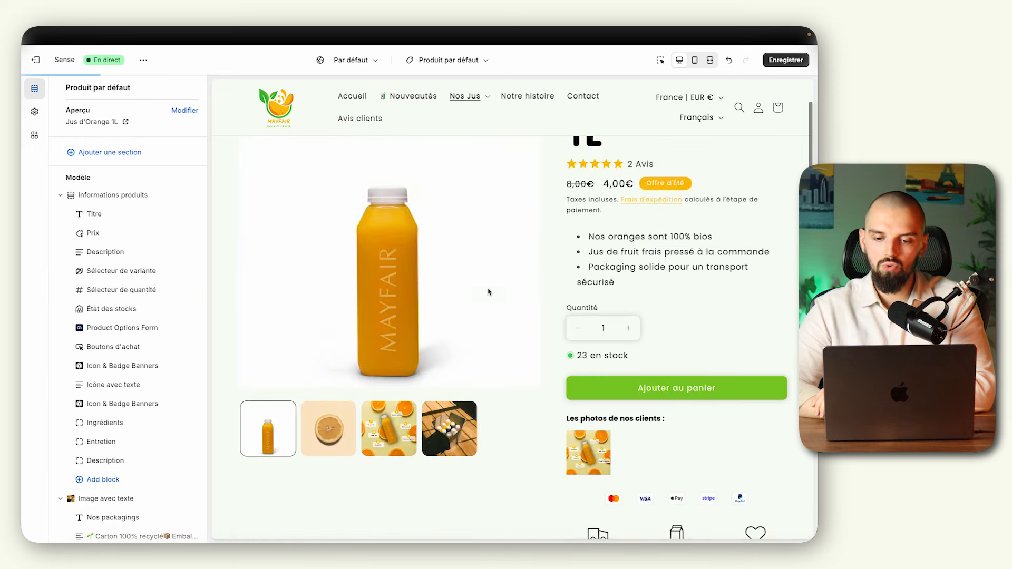
{"action": "scroll", "coordinate": [556, 375], "scroll_direction": "down", "scroll_amount": 1}
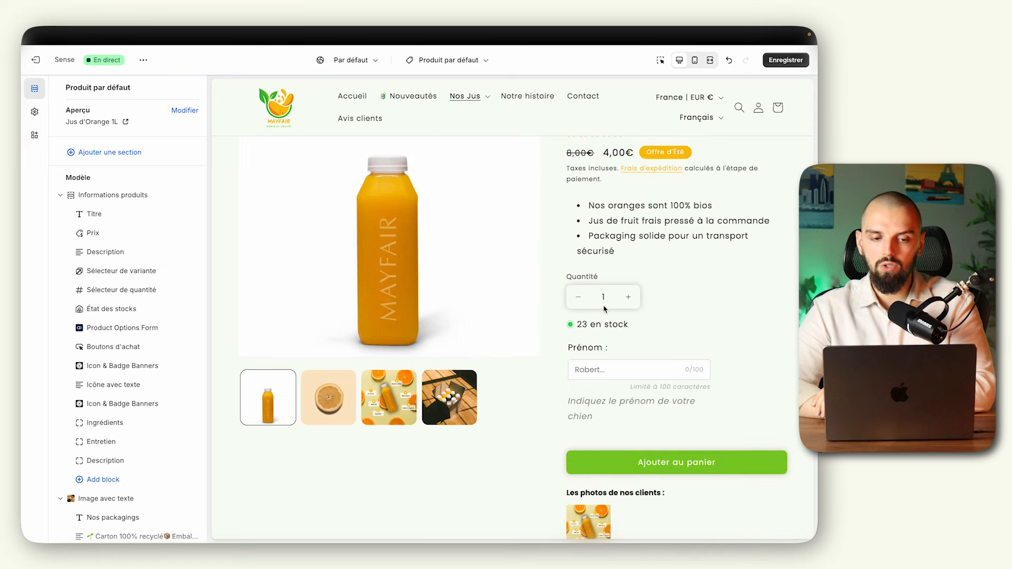
Step: Examine the Prénom field and its help text on the product page in full-width and mobile previews
{"action": "left_click", "coordinate": [710, 60]}
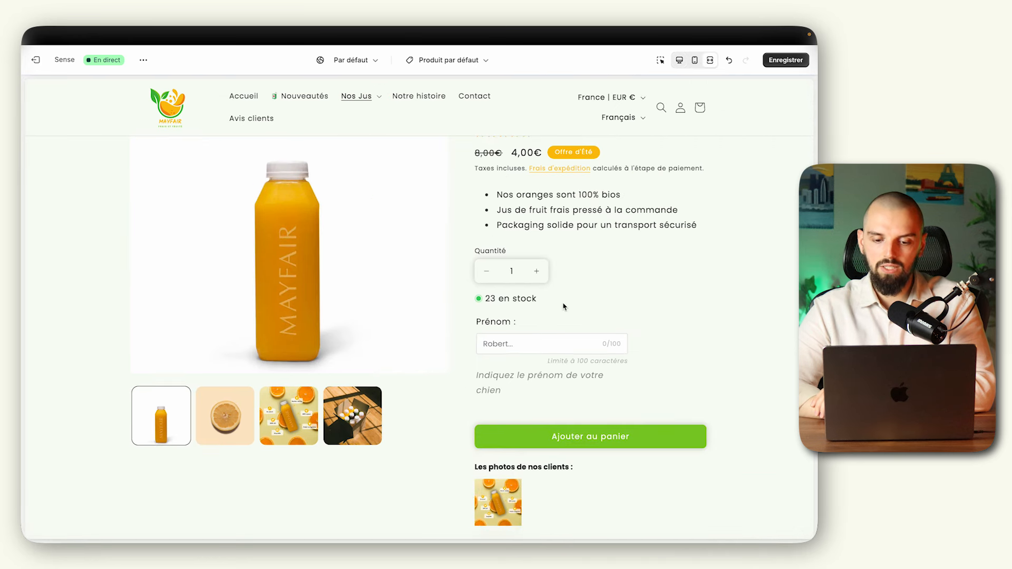
{"action": "left_click_drag", "start_coordinate": [477, 377], "coordinate": [509, 388]}
{"action": "left_click", "coordinate": [484, 393]}
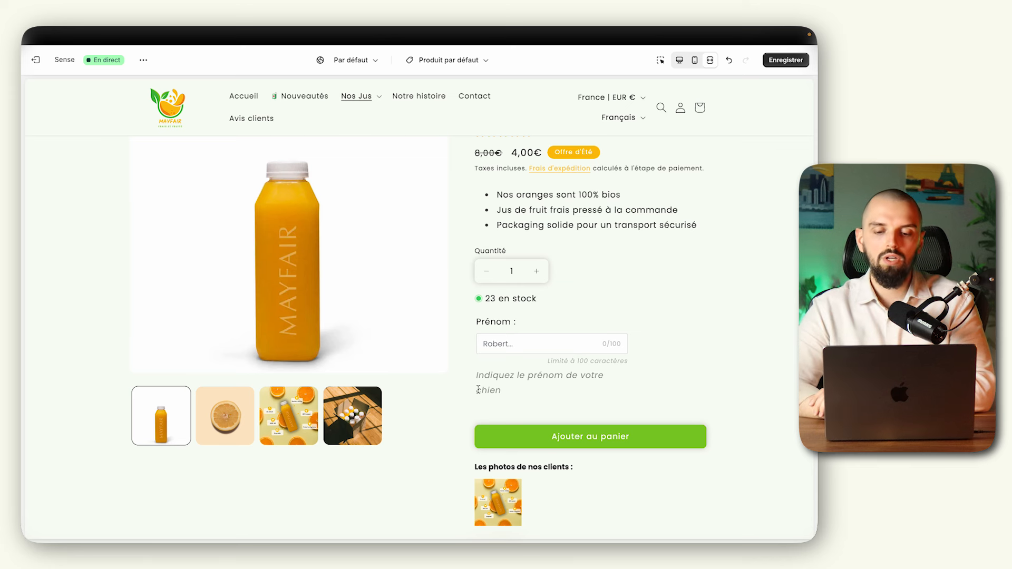
{"action": "left_click_drag", "start_coordinate": [506, 395], "coordinate": [478, 375]}
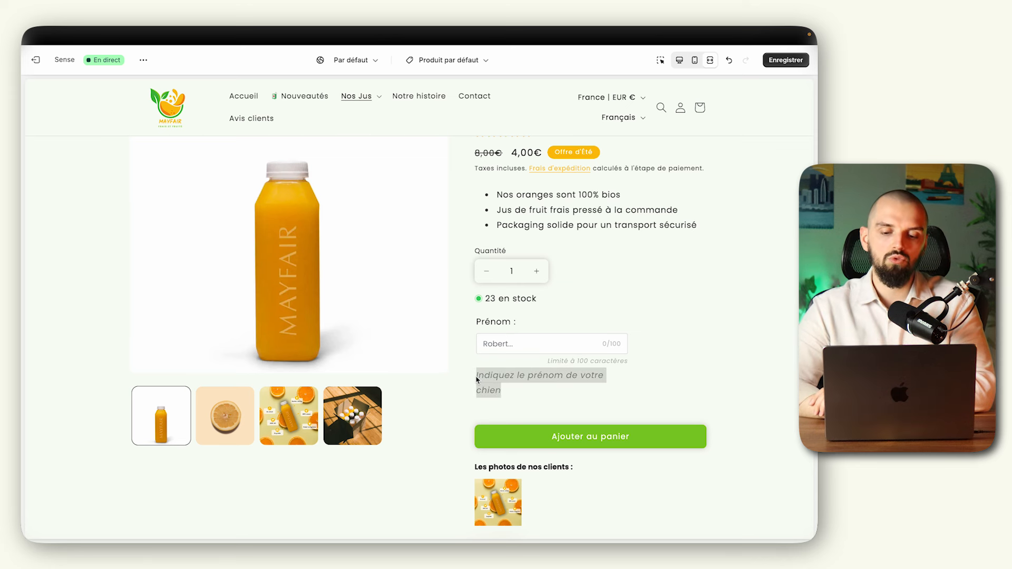
{"action": "left_click", "coordinate": [513, 376]}
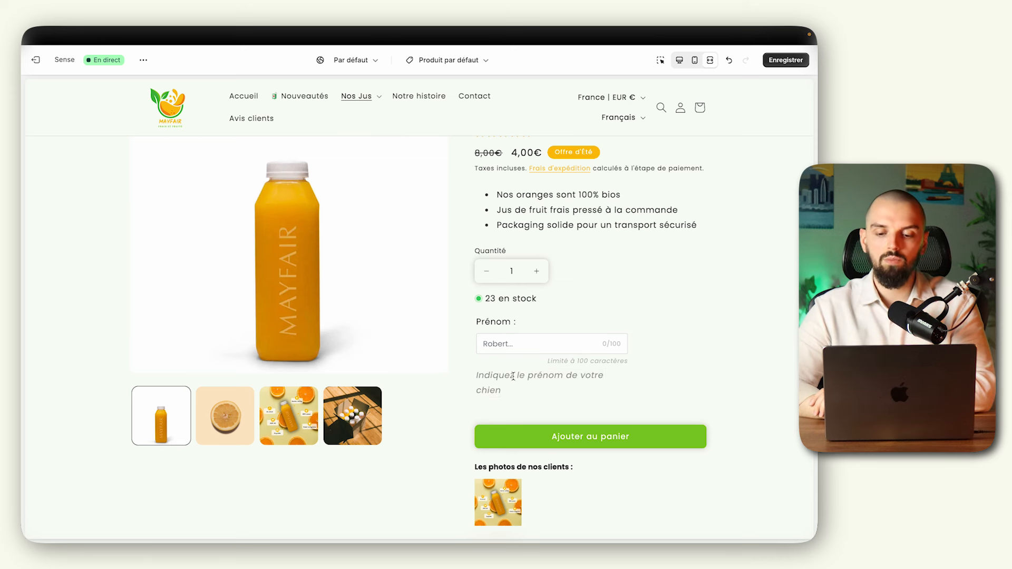
{"action": "left_click", "coordinate": [694, 61]}
{"action": "scroll", "coordinate": [469, 326], "scroll_direction": "down", "scroll_amount": 5}
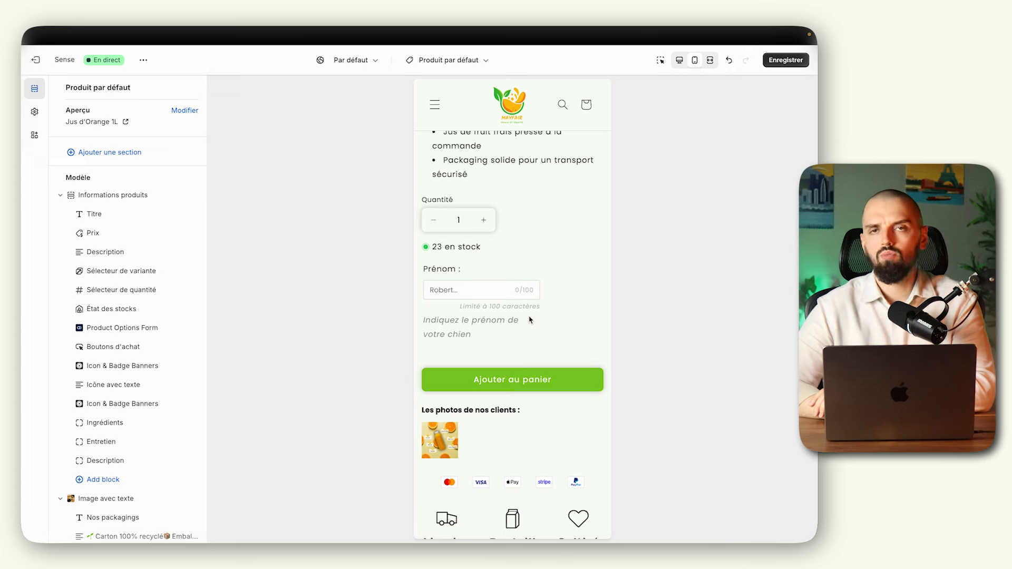
{"action": "scroll", "coordinate": [530, 320], "scroll_direction": "up", "scroll_amount": 10}
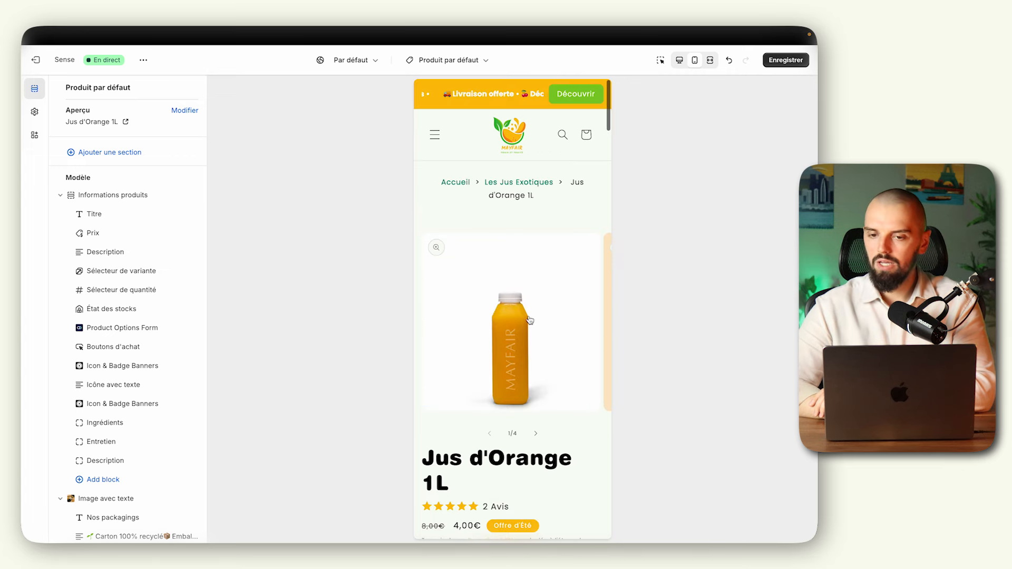
Step: Enter a sample first name in the Prénom field in the full-width preview and save the theme
{"action": "left_click", "coordinate": [710, 60]}
{"action": "scroll", "coordinate": [543, 293], "scroll_direction": "down", "scroll_amount": 3}
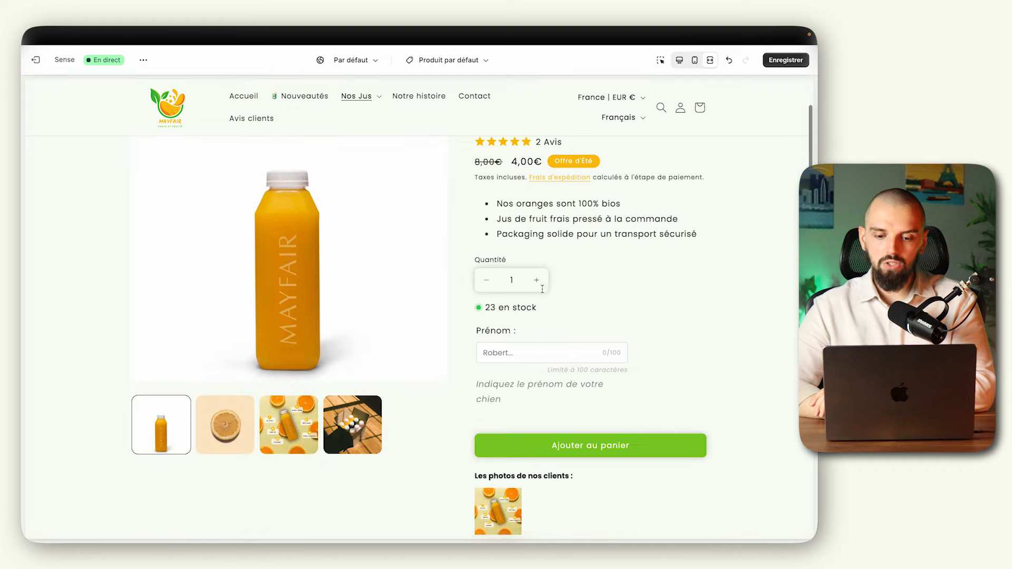
{"action": "left_click", "coordinate": [528, 345]}
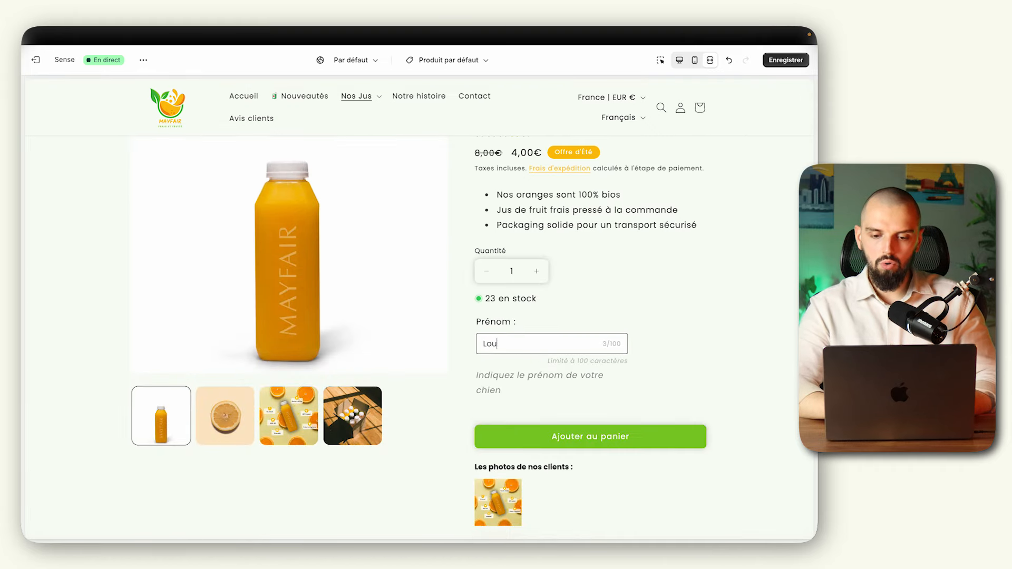
{"action": "left_click", "coordinate": [708, 307]}
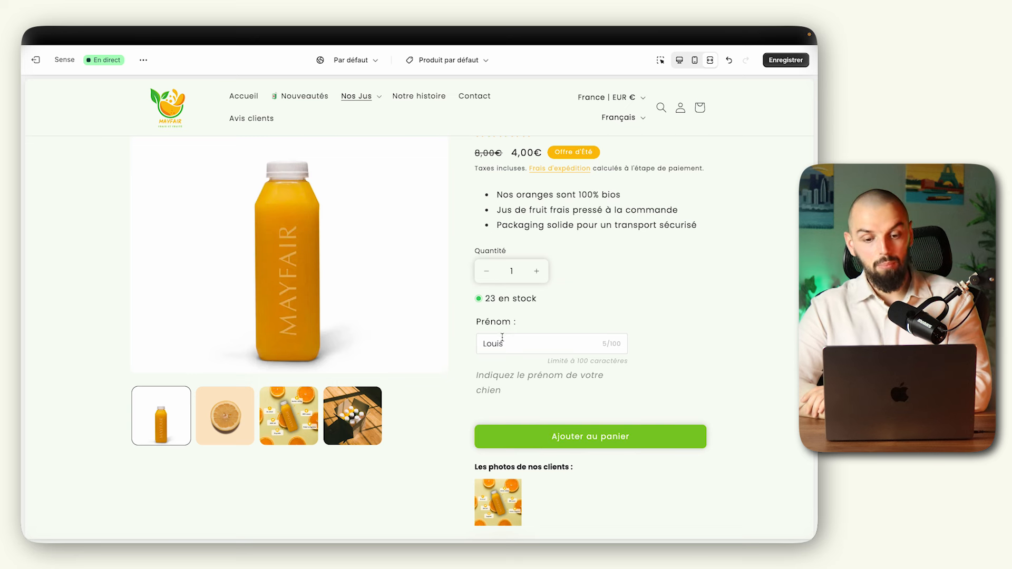
{"action": "left_click", "coordinate": [776, 61]}
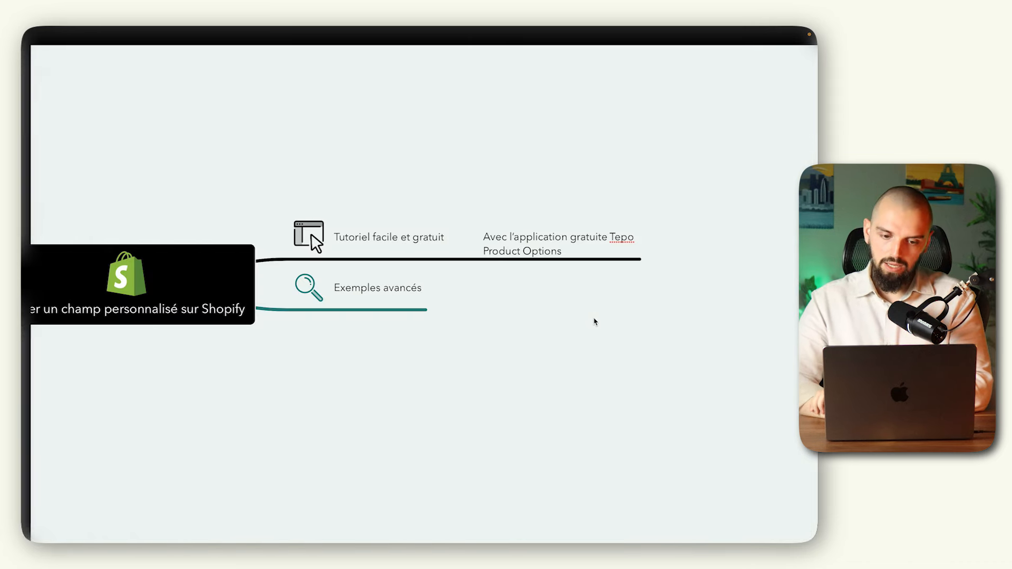
Step: Exit the theme editor and open the prebuilt templates page (Modèles) in Tepo Product Options
{"action": "left_click", "coordinate": [335, 288]}
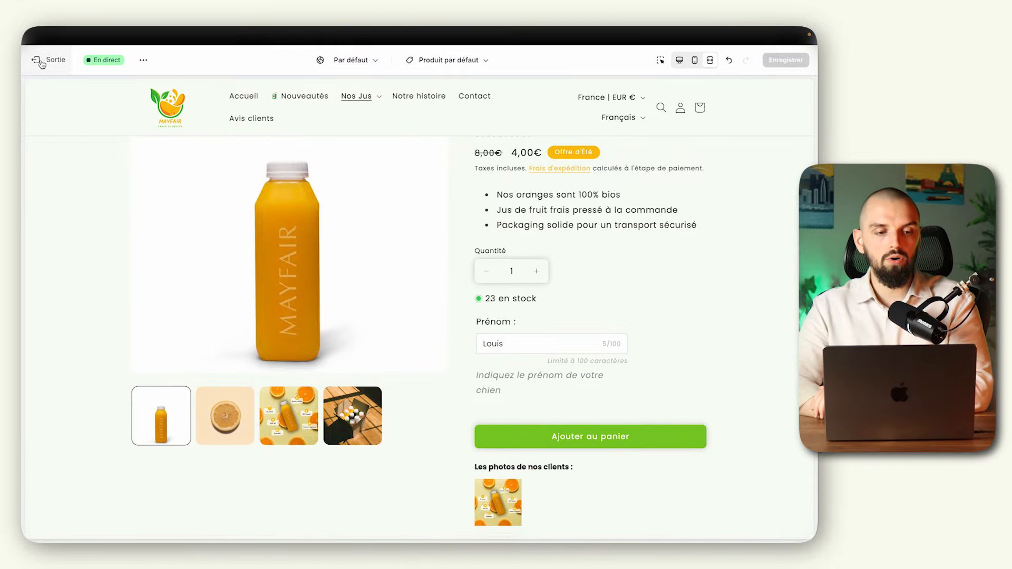
{"action": "left_click", "coordinate": [42, 63]}
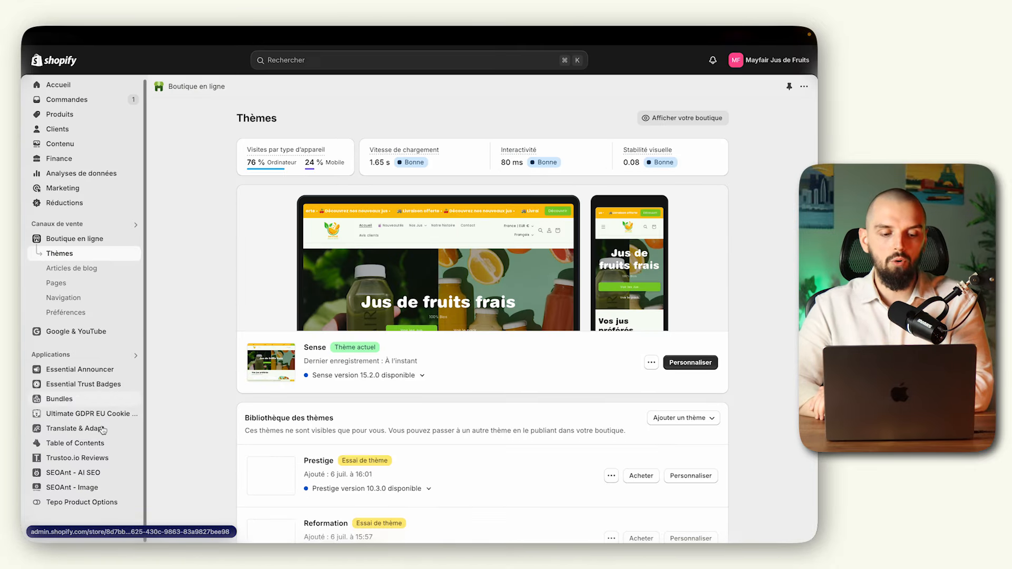
{"action": "left_click", "coordinate": [90, 501]}
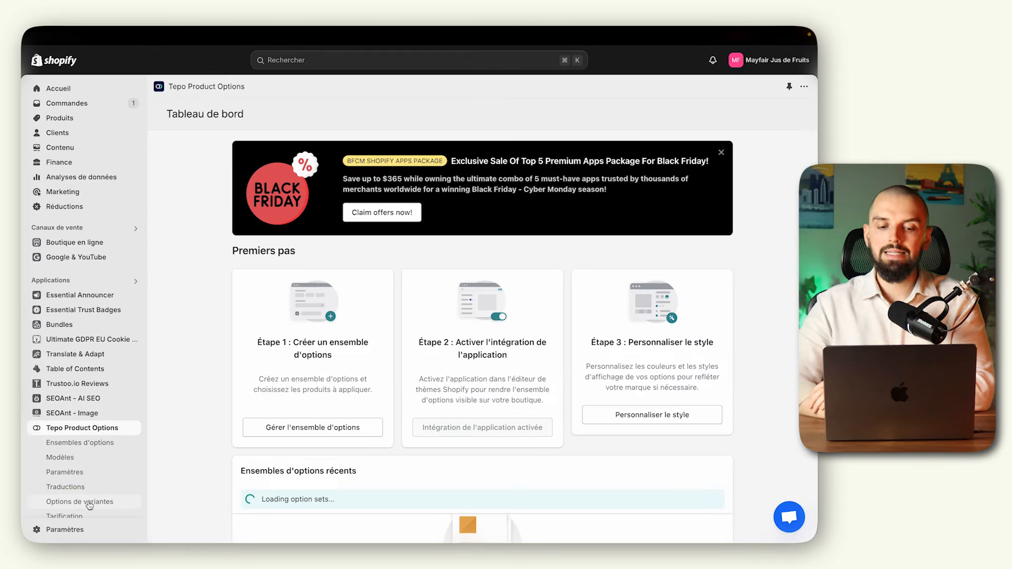
{"action": "scroll", "coordinate": [89, 505], "scroll_direction": "down", "scroll_amount": 1}
{"action": "left_click", "coordinate": [82, 425]}
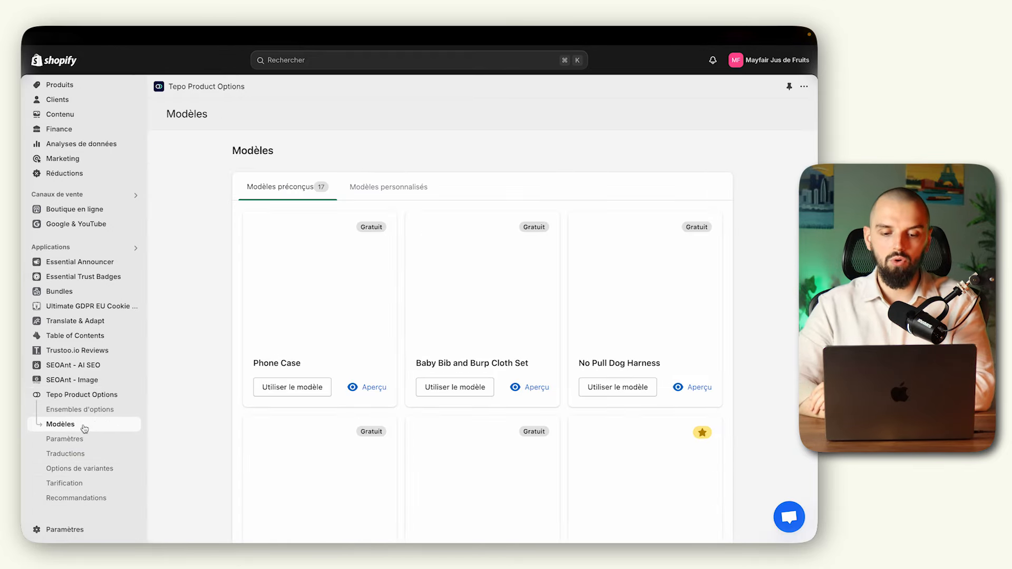
Step: Preview the Phone Case template and choose the Samsung brand with the Galaxy S23+ model
{"action": "scroll", "coordinate": [232, 281], "scroll_direction": "down", "scroll_amount": 2}
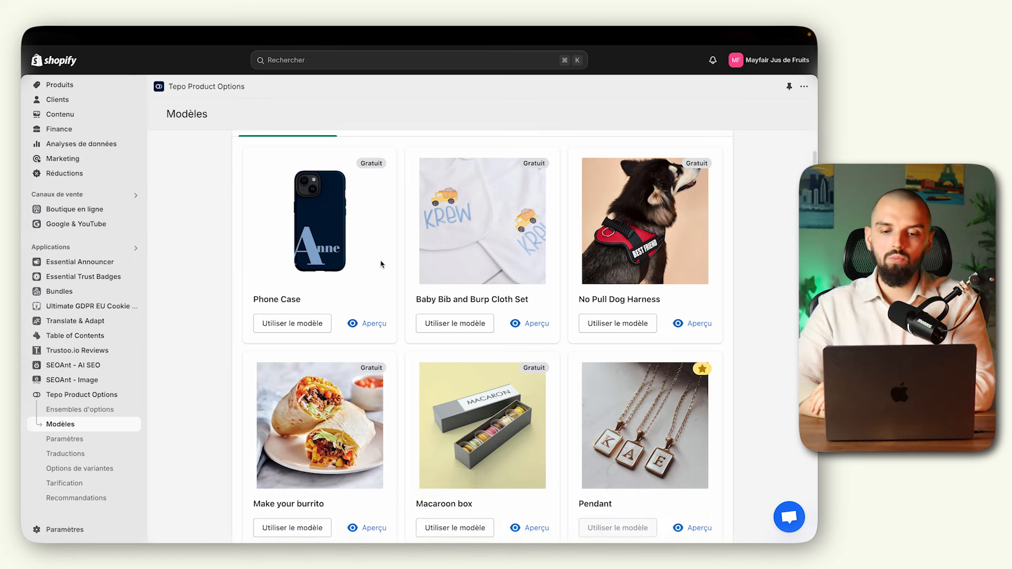
{"action": "left_click", "coordinate": [374, 323]}
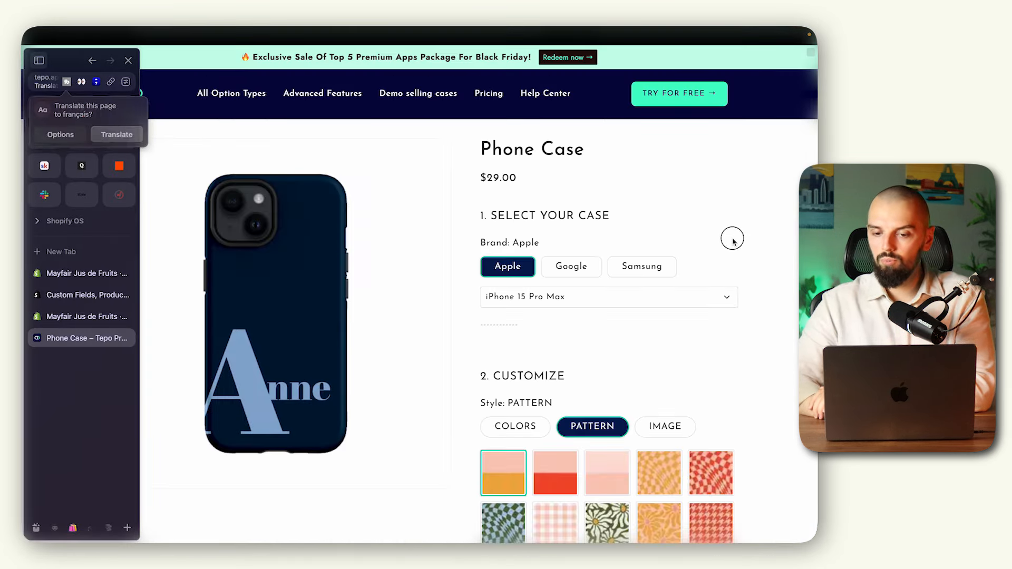
{"action": "left_click", "coordinate": [580, 267]}
{"action": "left_click", "coordinate": [647, 268]}
{"action": "left_click", "coordinate": [535, 301]}
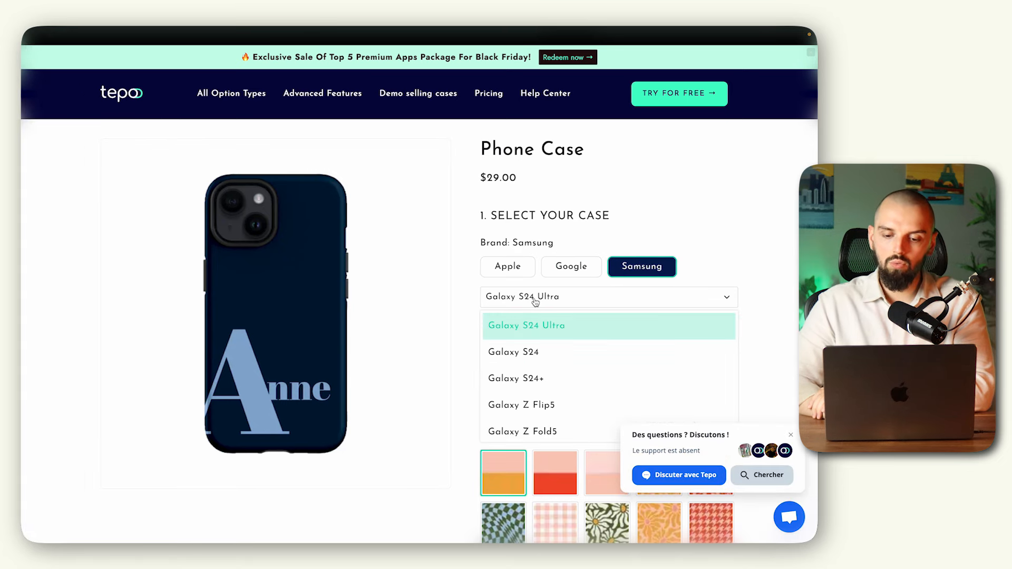
{"action": "scroll", "coordinate": [546, 393], "scroll_direction": "down", "scroll_amount": 2}
{"action": "left_click", "coordinate": [548, 387]}
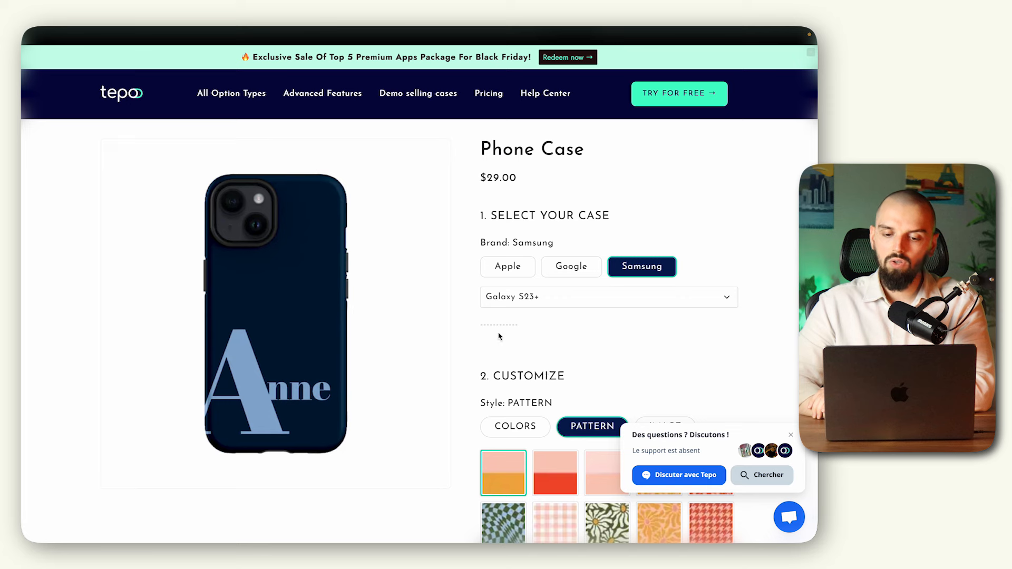
Step: Try the COLORS and PATTERN styles for the phone case, then choose the IMAGE style
{"action": "scroll", "coordinate": [500, 336], "scroll_direction": "down", "scroll_amount": 3}
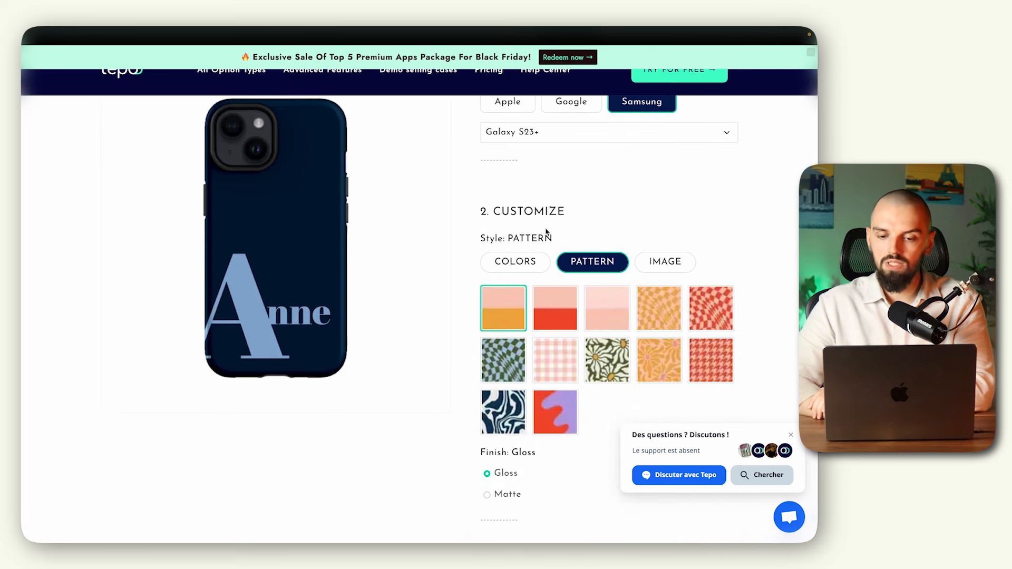
{"action": "left_click", "coordinate": [530, 268]}
{"action": "left_click", "coordinate": [592, 262]}
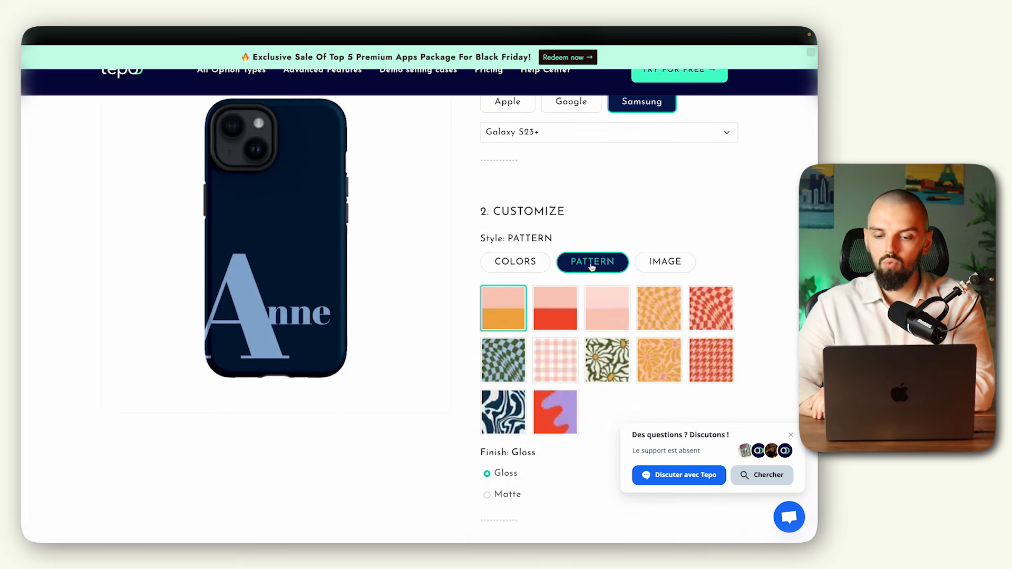
{"action": "left_click", "coordinate": [662, 263]}
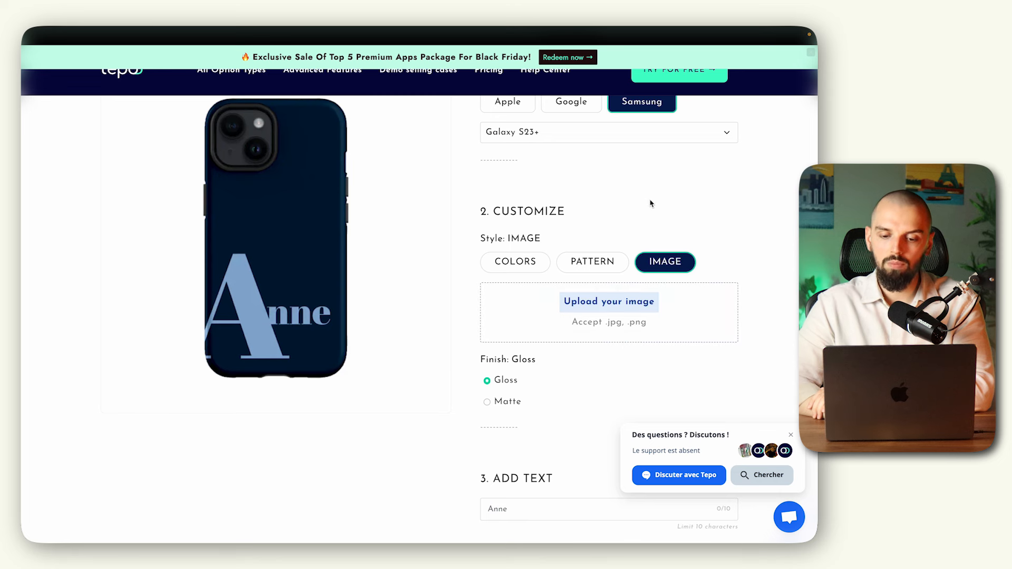
Step: Enter a sample first name in the phone case's ADD TEXT field
{"action": "scroll", "coordinate": [650, 204], "scroll_direction": "down", "scroll_amount": 3}
{"action": "left_click", "coordinate": [508, 246]}
{"action": "scroll", "coordinate": [506, 231], "scroll_direction": "down", "scroll_amount": 2}
{"action": "left_click", "coordinate": [527, 236]}
{"action": "type", "text": "Ann"}
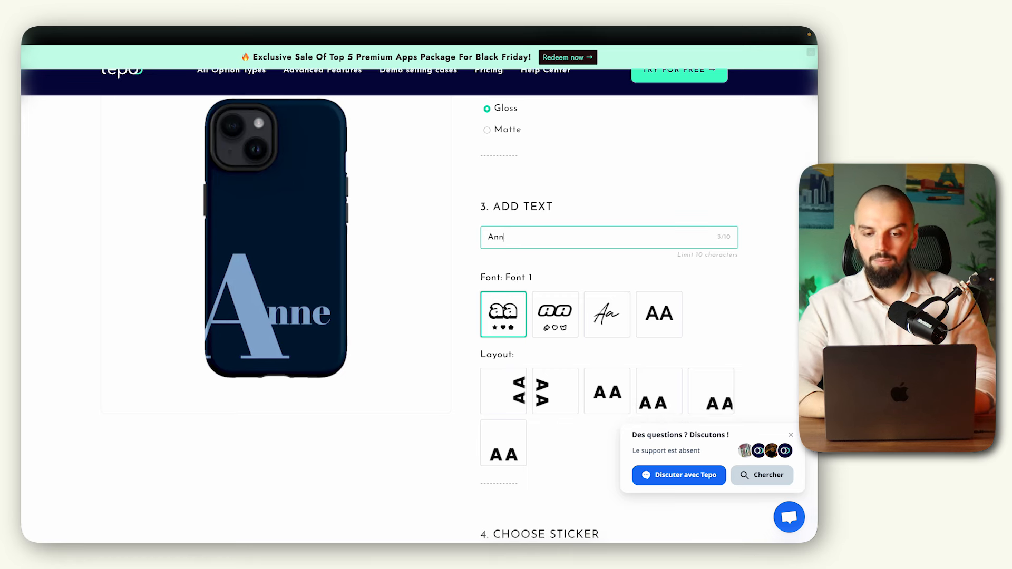
{"action": "type", "text": "e"}
{"action": "left_click", "coordinate": [569, 261]}
Step: Try several fonts and text layouts for the phone case's custom text
{"action": "scroll", "coordinate": [571, 264], "scroll_direction": "down", "scroll_amount": 2}
{"action": "left_click", "coordinate": [552, 219]}
{"action": "left_click", "coordinate": [606, 220]}
{"action": "left_click", "coordinate": [658, 220]}
{"action": "left_click", "coordinate": [552, 296]}
{"action": "left_click", "coordinate": [489, 301]}
Step: Try the sticker choices for the phone case and close its demo page
{"action": "scroll", "coordinate": [506, 298], "scroll_direction": "down", "scroll_amount": 4}
{"action": "left_click", "coordinate": [548, 310]}
{"action": "scroll", "coordinate": [550, 351], "scroll_direction": "down", "scroll_amount": 3}
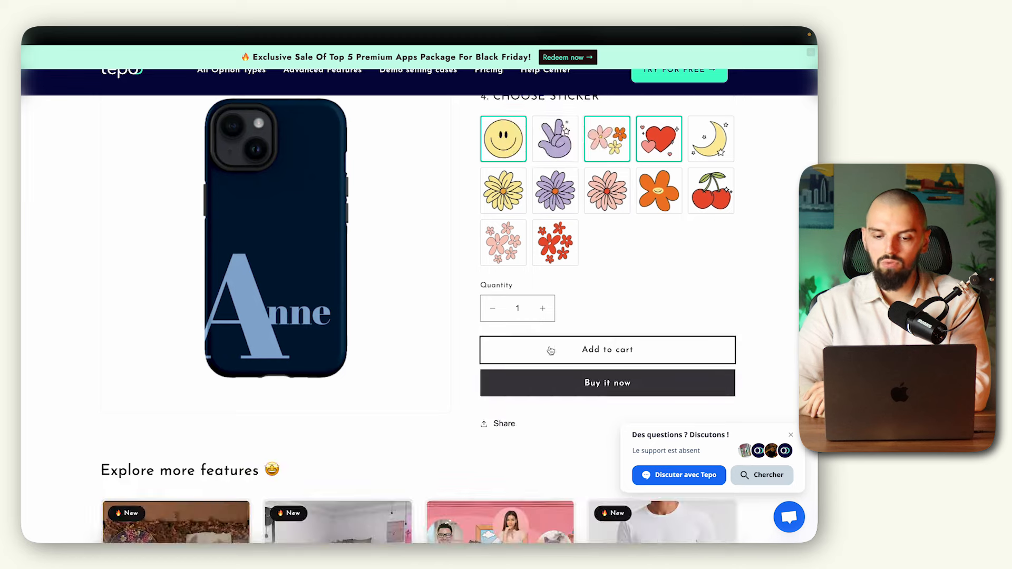
{"action": "mouse_move", "coordinate": [24, 340]}
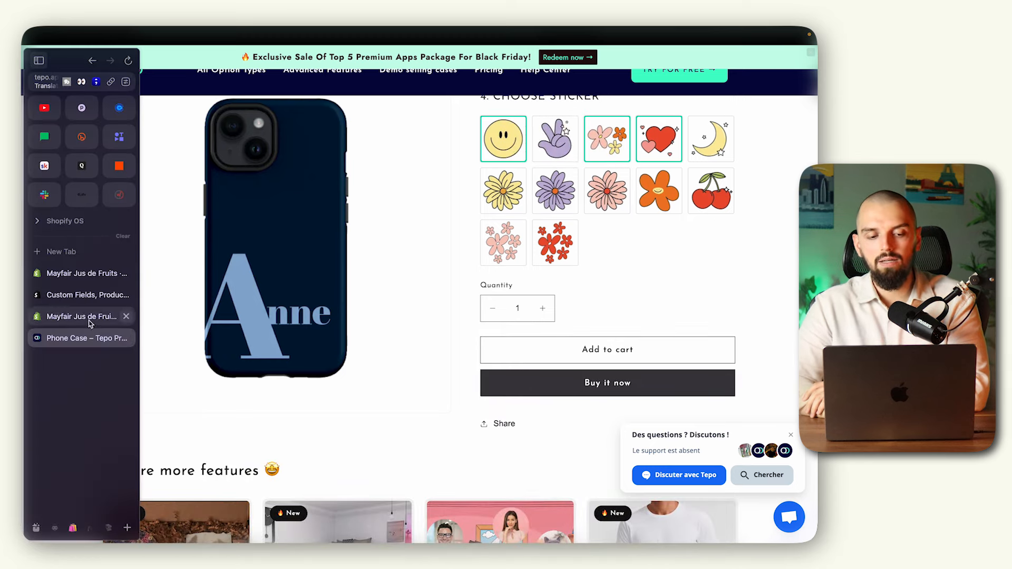
{"action": "left_click", "coordinate": [125, 339]}
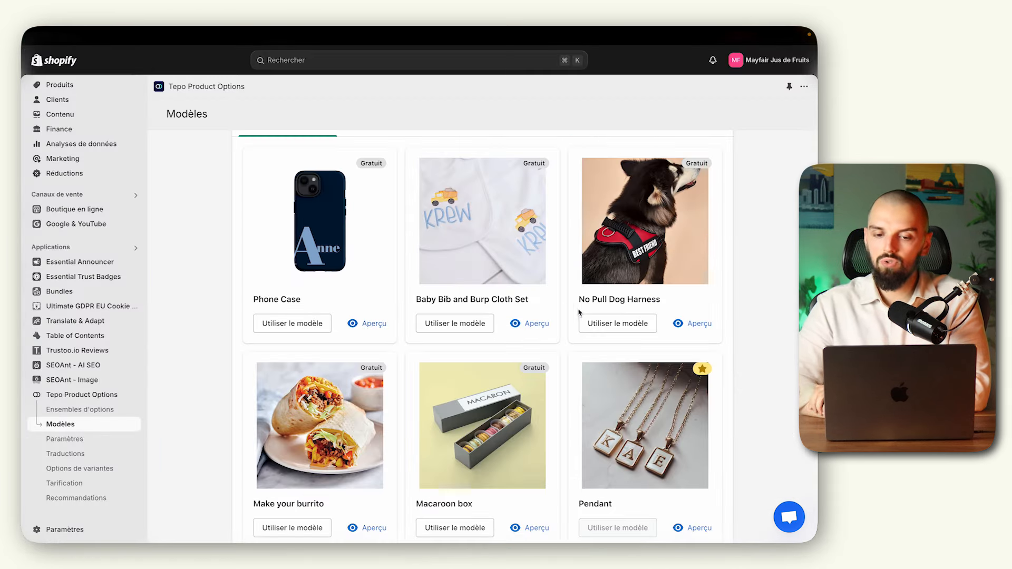
Step: Preview the Baby Bib and Burp Cloth Set template and examine its custom text, font style and thread color options
{"action": "left_click", "coordinate": [532, 324]}
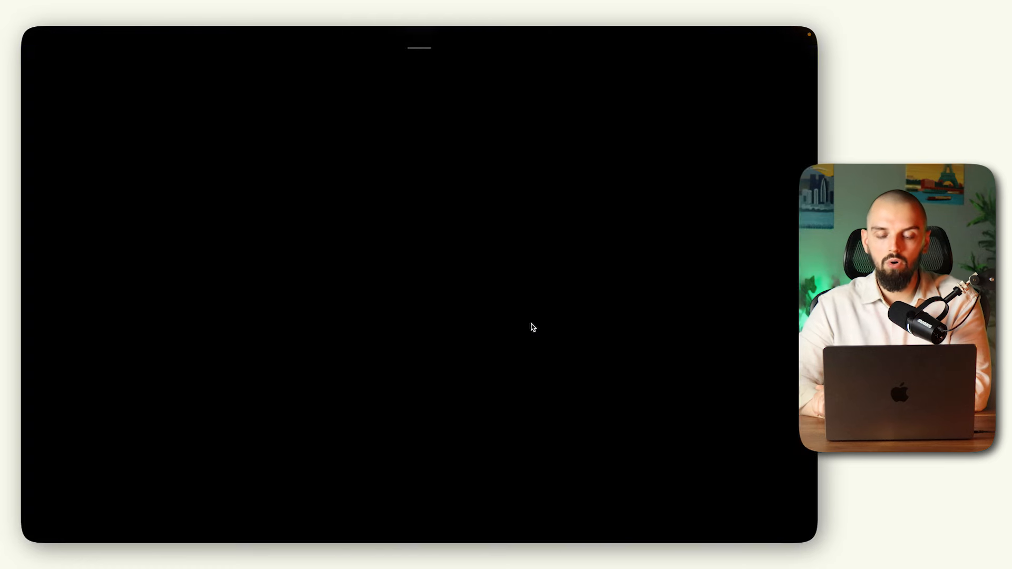
{"action": "left_click", "coordinate": [543, 278]}
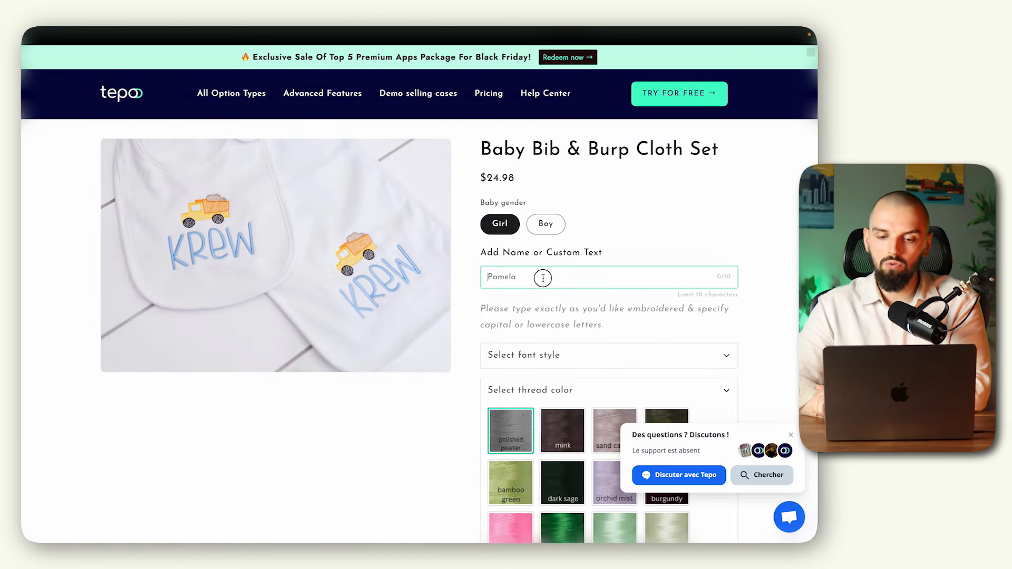
{"action": "scroll", "coordinate": [543, 278], "scroll_direction": "down", "scroll_amount": 2}
{"action": "left_click", "coordinate": [576, 286]}
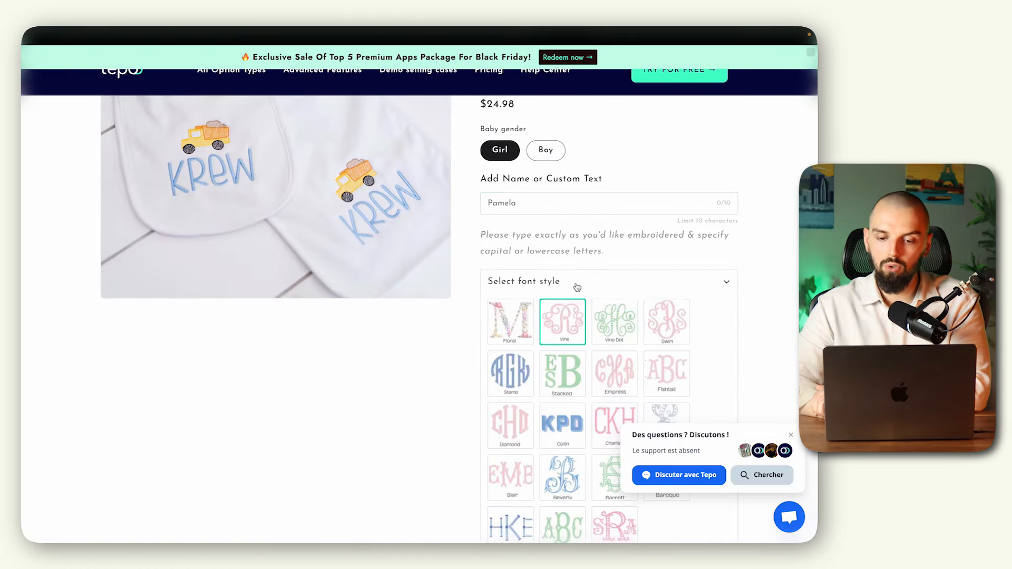
{"action": "left_click", "coordinate": [579, 286]}
{"action": "scroll", "coordinate": [580, 286], "scroll_direction": "down", "scroll_amount": 2}
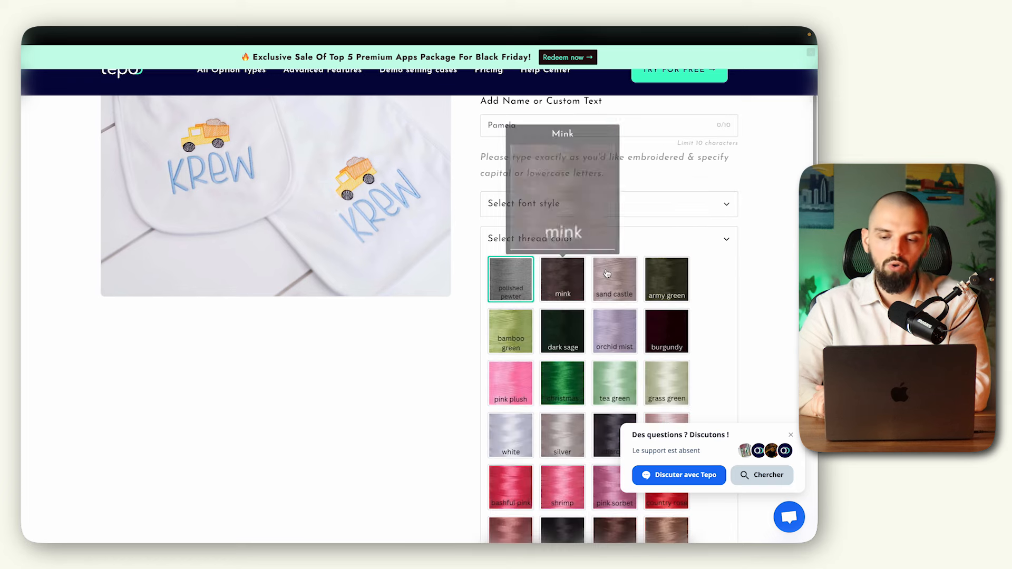
{"action": "left_click", "coordinate": [697, 240]}
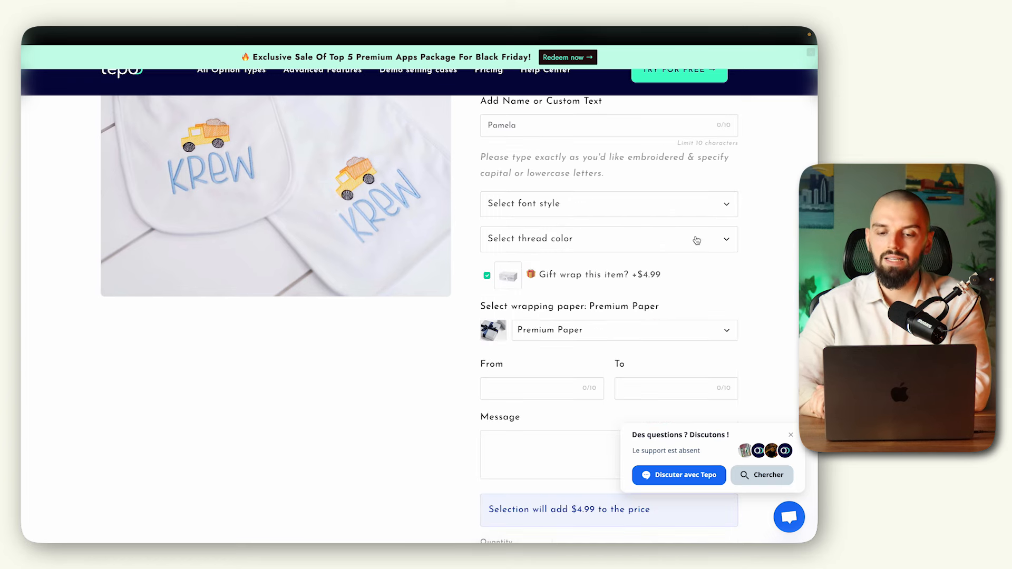
Step: Examine the gift wrap's From, To and Message fields and its wrapping paper choices
{"action": "scroll", "coordinate": [695, 309], "scroll_direction": "down", "scroll_amount": 2}
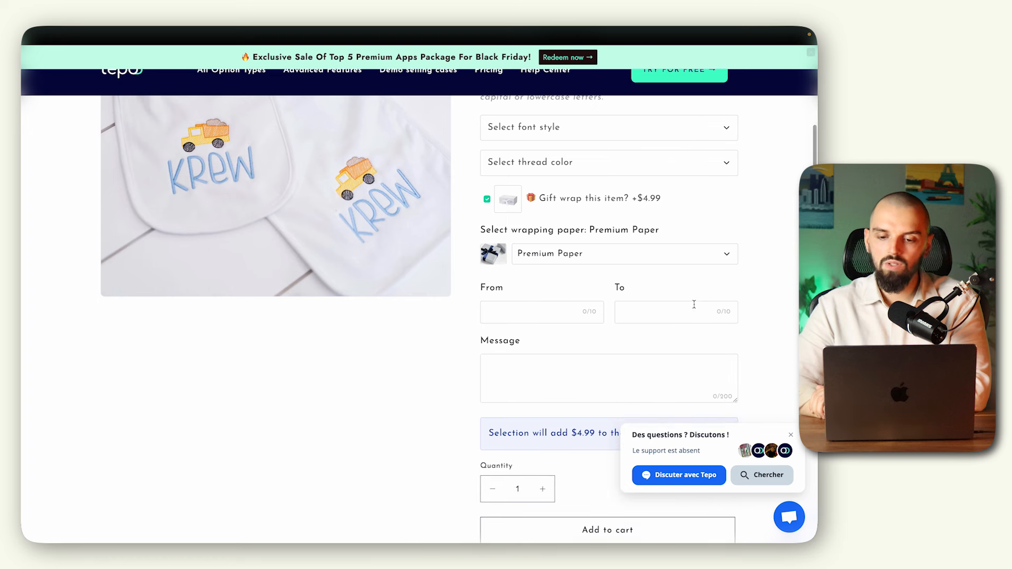
{"action": "left_click", "coordinate": [538, 311]}
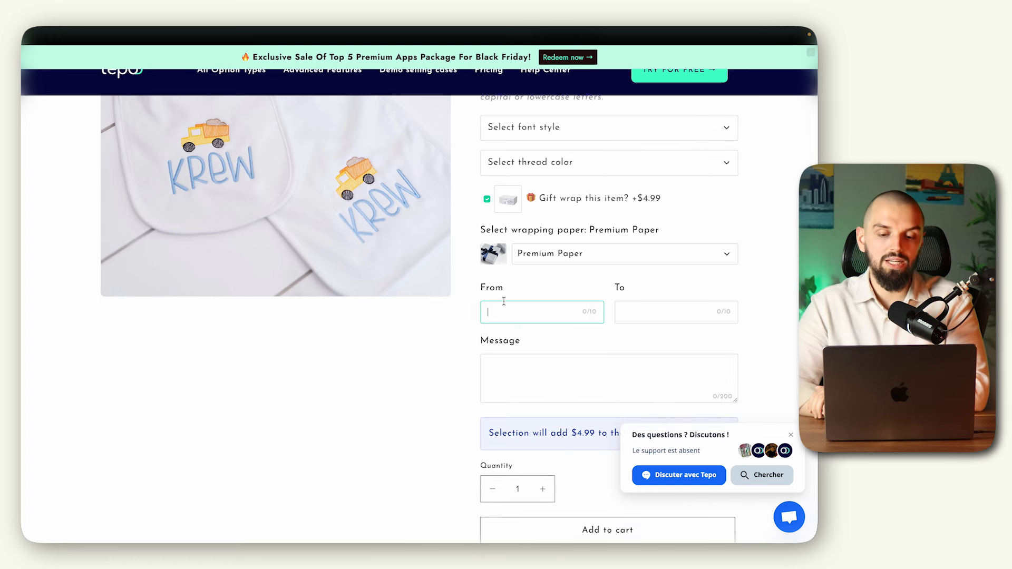
{"action": "left_click", "coordinate": [626, 292]}
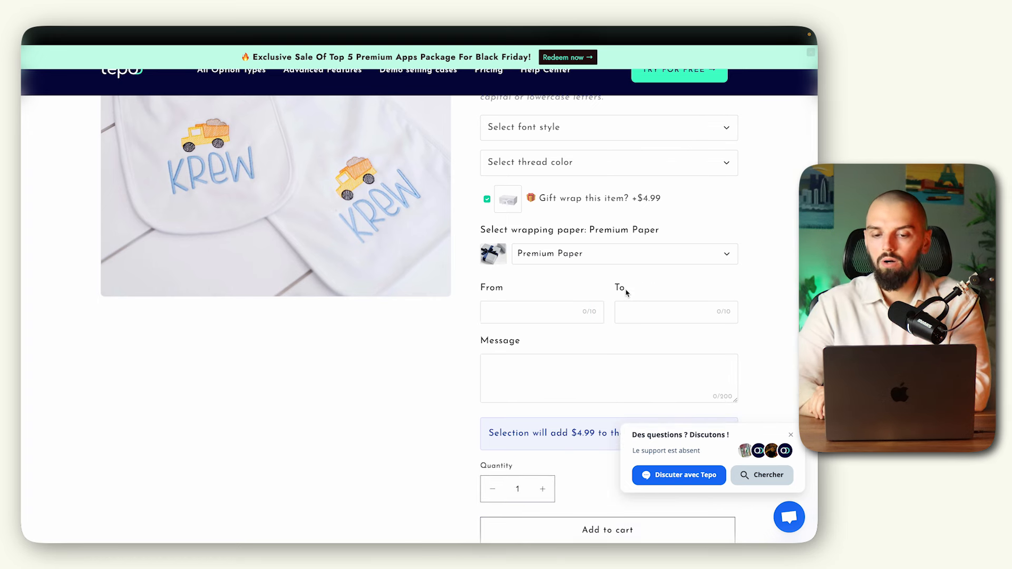
{"action": "left_click", "coordinate": [578, 258]}
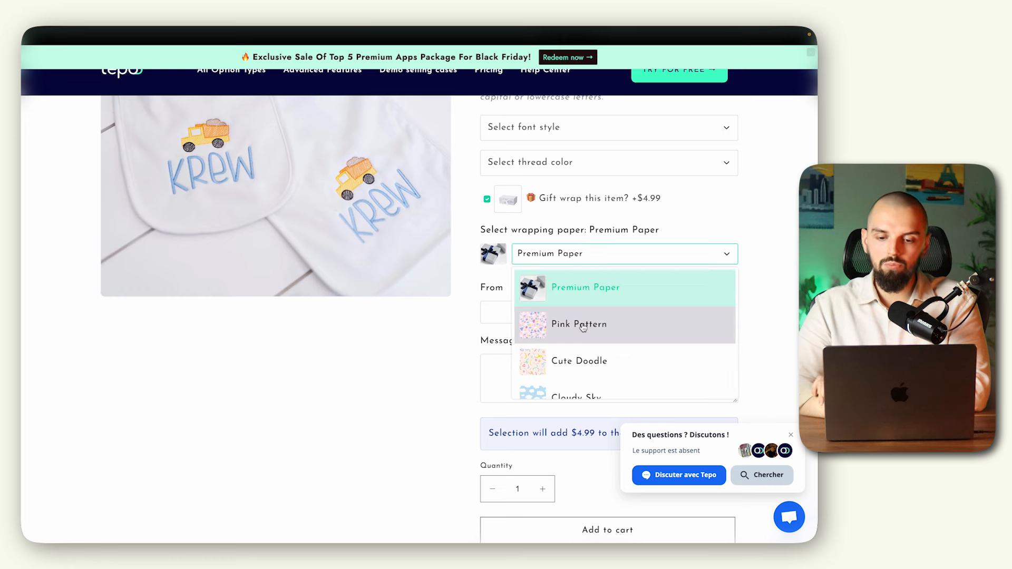
Step: Toggle the gift wrap option several times, leave it off, and check the baby bib set's price
{"action": "left_click", "coordinate": [487, 200]}
{"action": "left_click", "coordinate": [488, 200]}
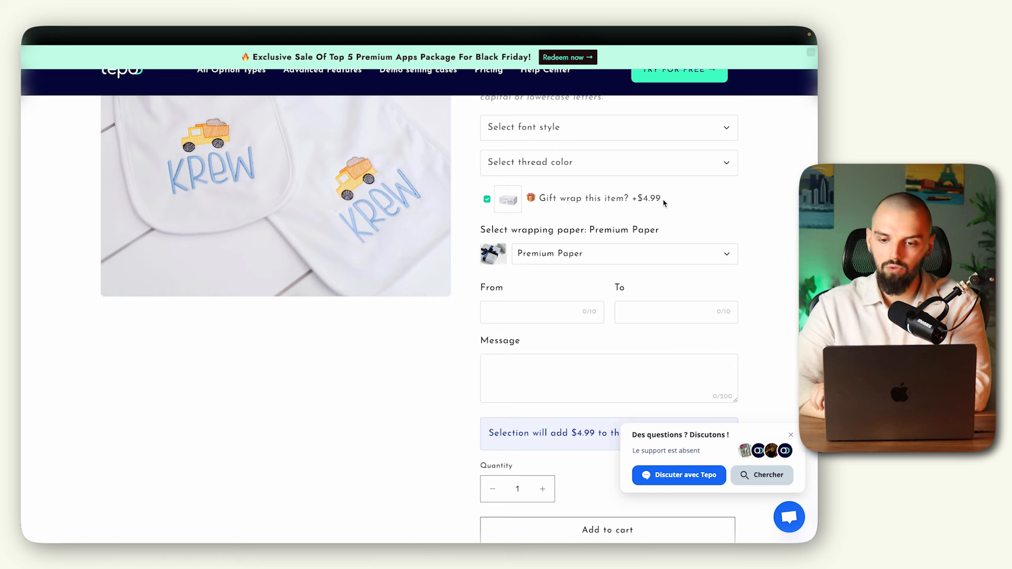
{"action": "left_click", "coordinate": [487, 200]}
{"action": "left_click", "coordinate": [487, 200]}
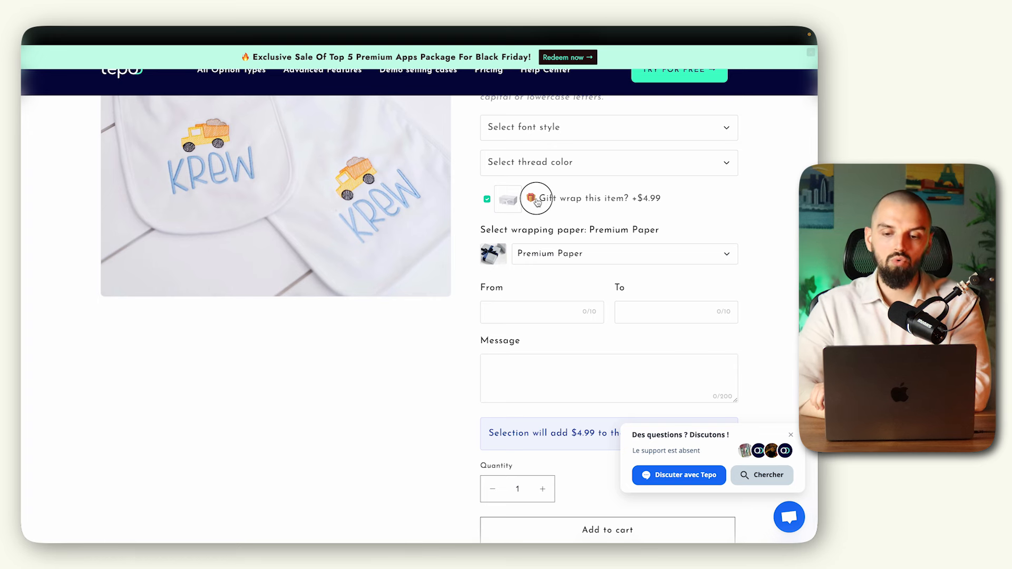
{"action": "left_click", "coordinate": [627, 200]}
{"action": "scroll", "coordinate": [533, 210], "scroll_direction": "up", "scroll_amount": 5}
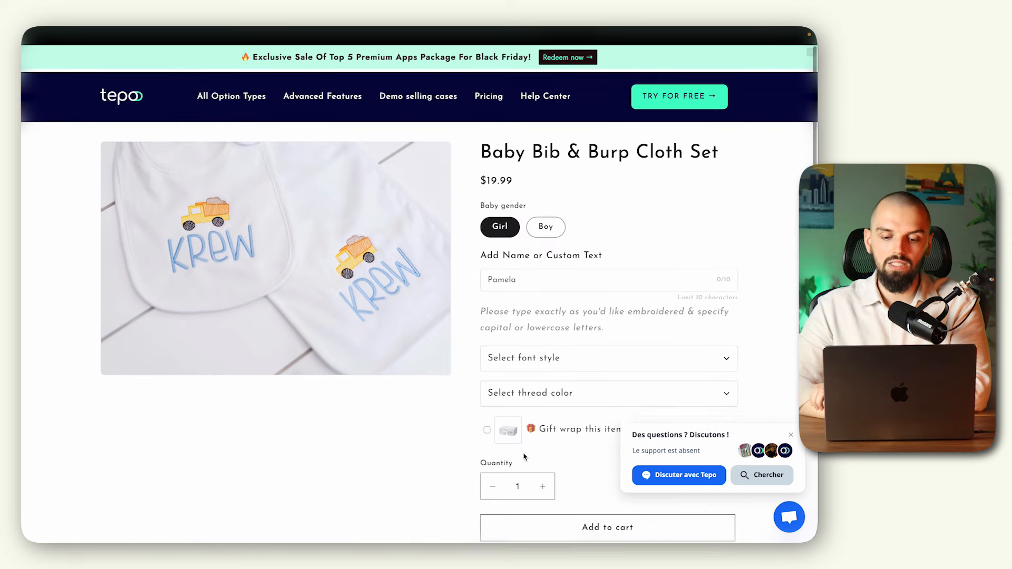
Step: Turn the gift wrap option back on, examine the surcharge notice, and close the baby bib set's demo page
{"action": "scroll", "coordinate": [488, 432], "scroll_direction": "down", "scroll_amount": 3}
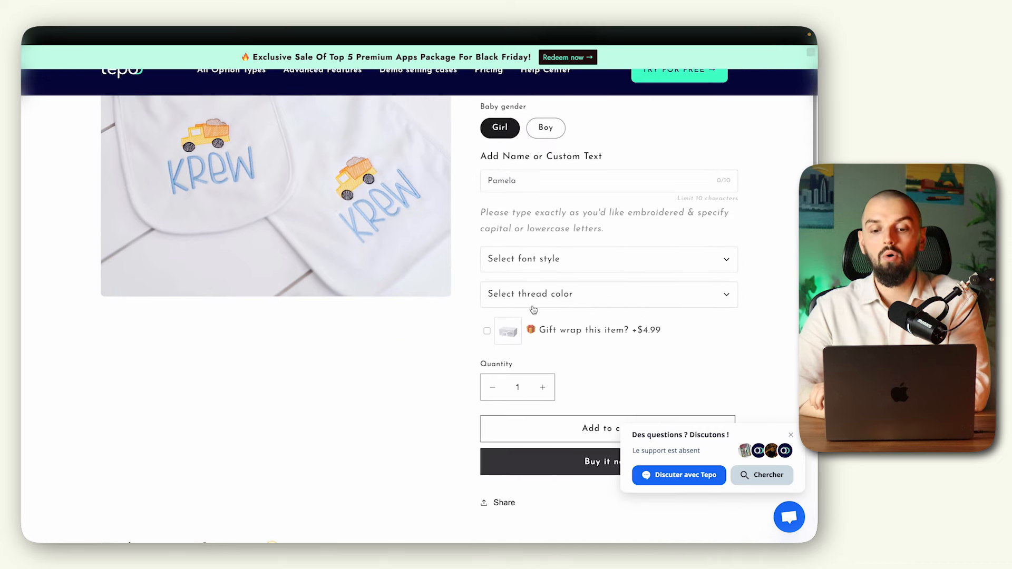
{"action": "left_click", "coordinate": [487, 334]}
{"action": "scroll", "coordinate": [589, 293], "scroll_direction": "down", "scroll_amount": 5}
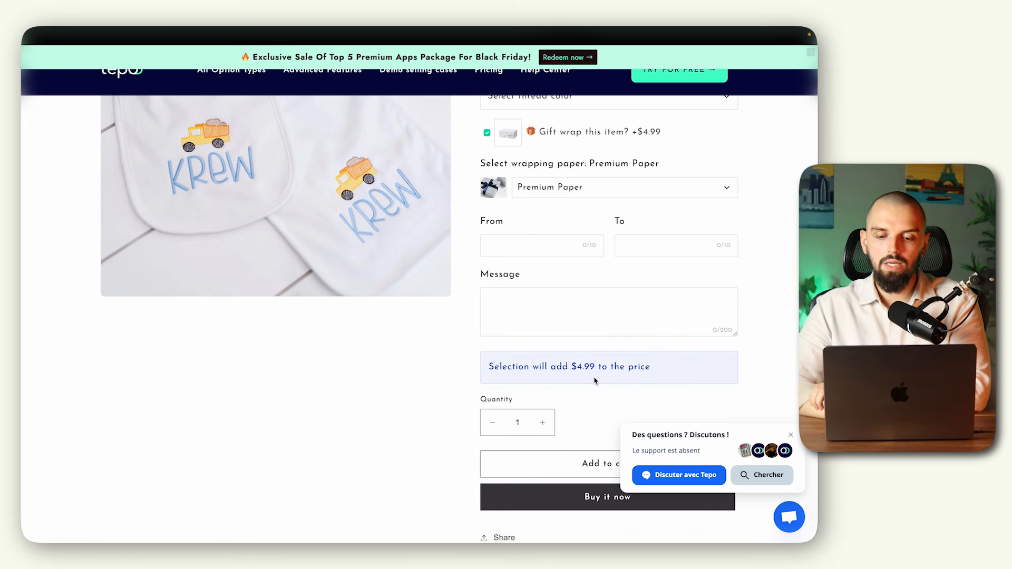
{"action": "left_click_drag", "start_coordinate": [492, 369], "coordinate": [633, 367]}
{"action": "left_click", "coordinate": [633, 367]}
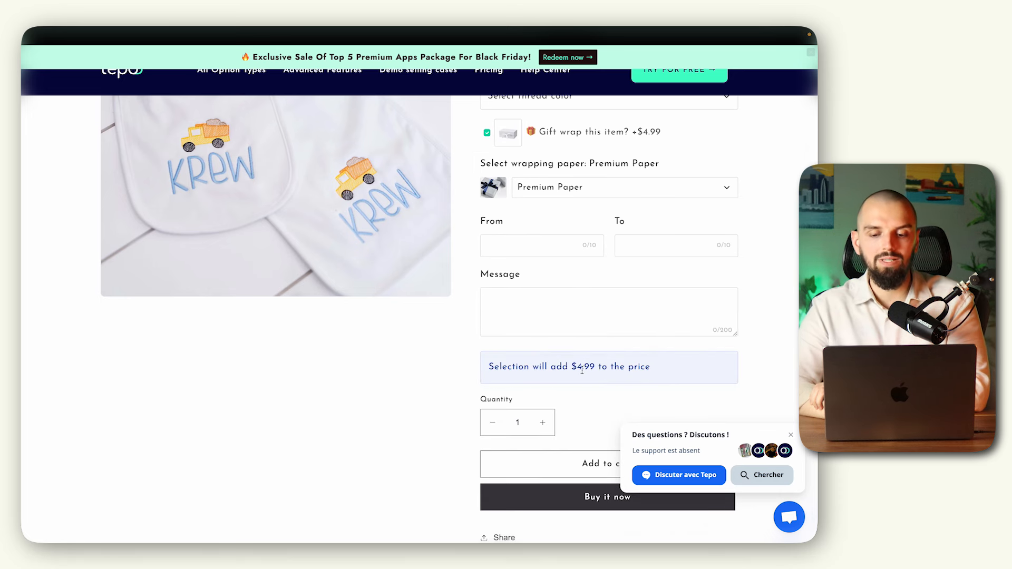
{"action": "scroll", "coordinate": [585, 372], "scroll_direction": "down", "scroll_amount": 2}
{"action": "mouse_move", "coordinate": [24, 337]}
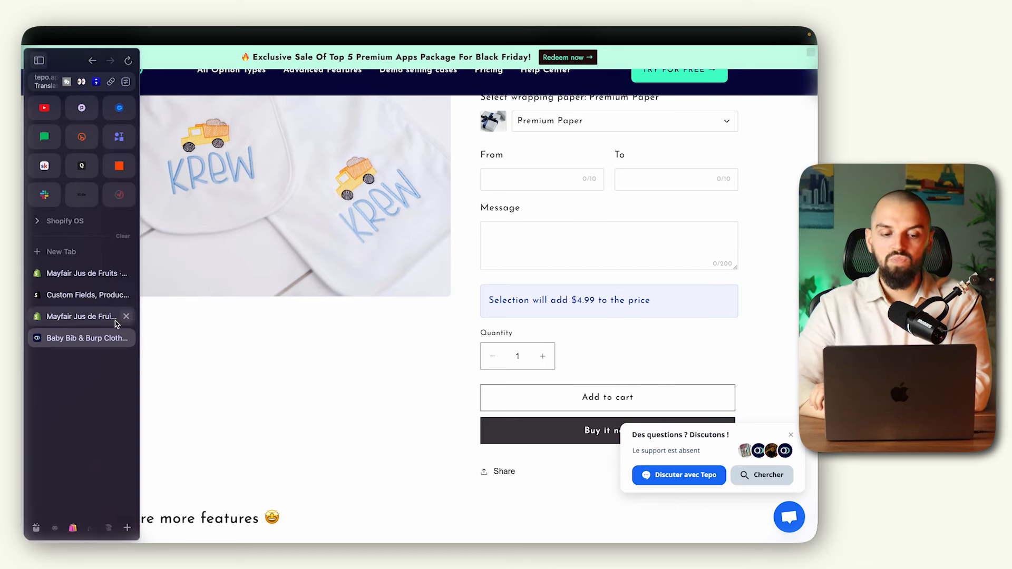
{"action": "left_click", "coordinate": [127, 338]}
Step: Preview the Make your burrito template and choose Carnitas (Shredded Pork) as the meat
{"action": "scroll", "coordinate": [569, 240], "scroll_direction": "down", "scroll_amount": 3}
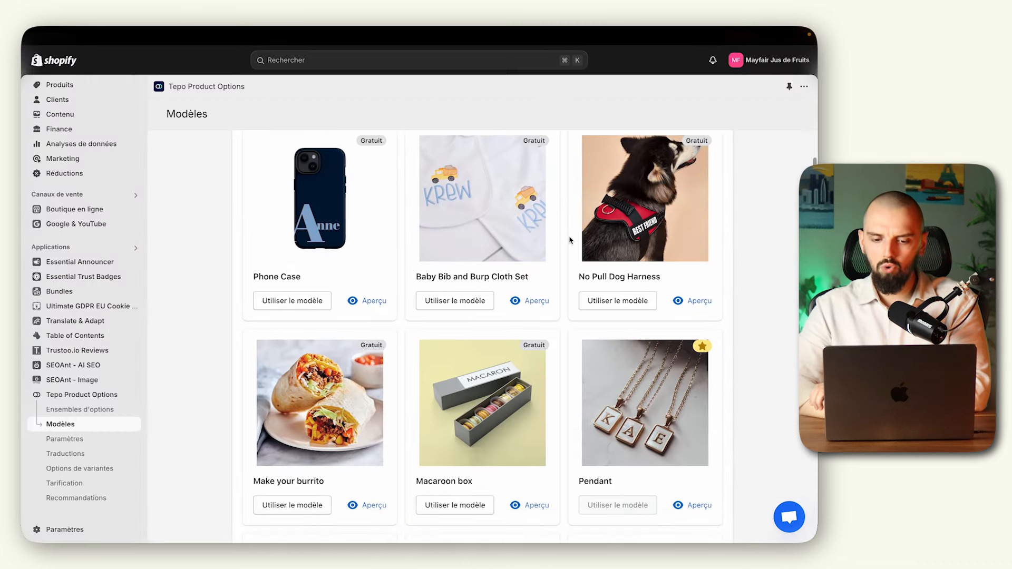
{"action": "scroll", "coordinate": [567, 240], "scroll_direction": "down", "scroll_amount": 2}
{"action": "left_click", "coordinate": [374, 376]}
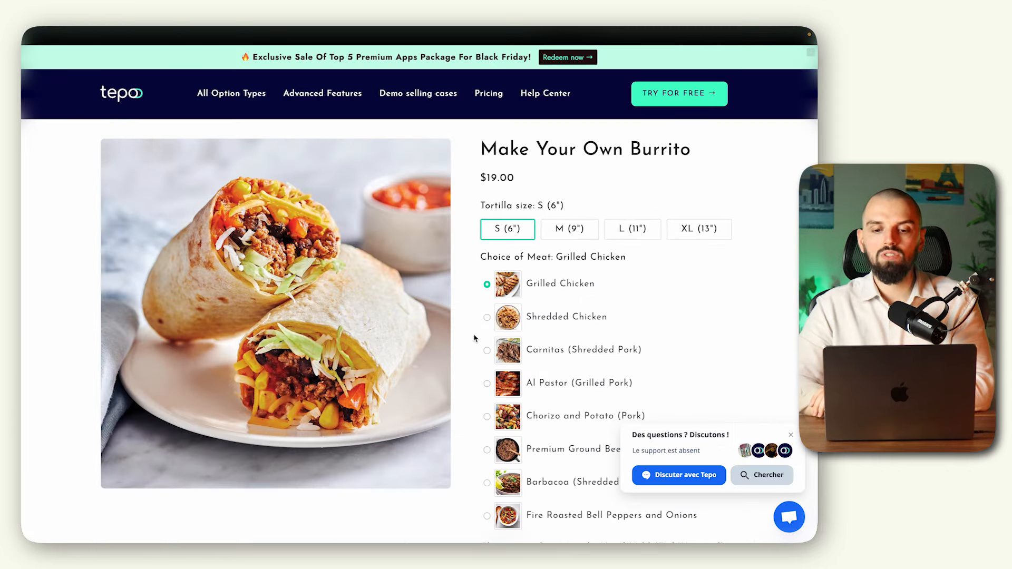
{"action": "scroll", "coordinate": [474, 338], "scroll_direction": "down", "scroll_amount": 1}
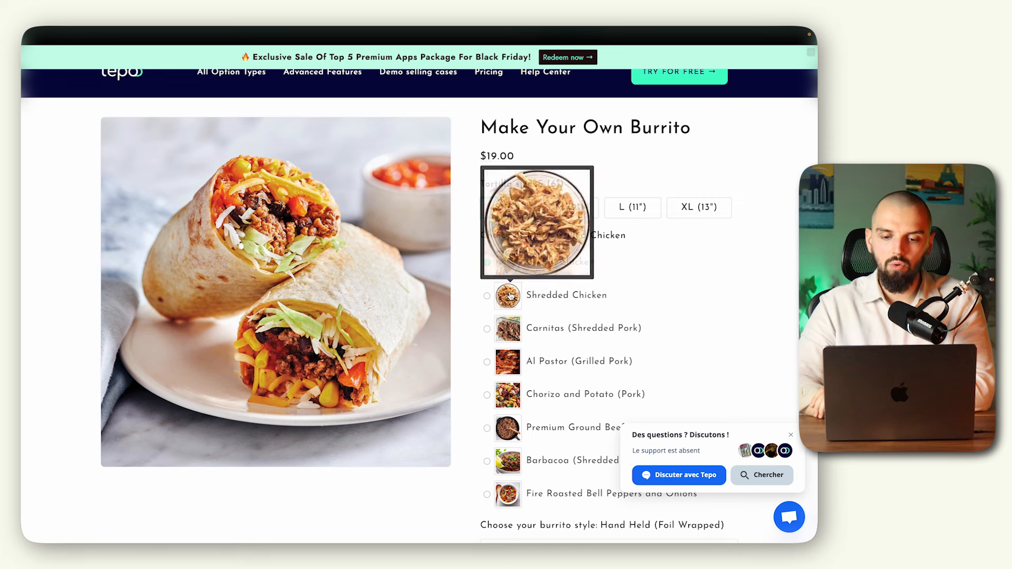
{"action": "left_click", "coordinate": [487, 332]}
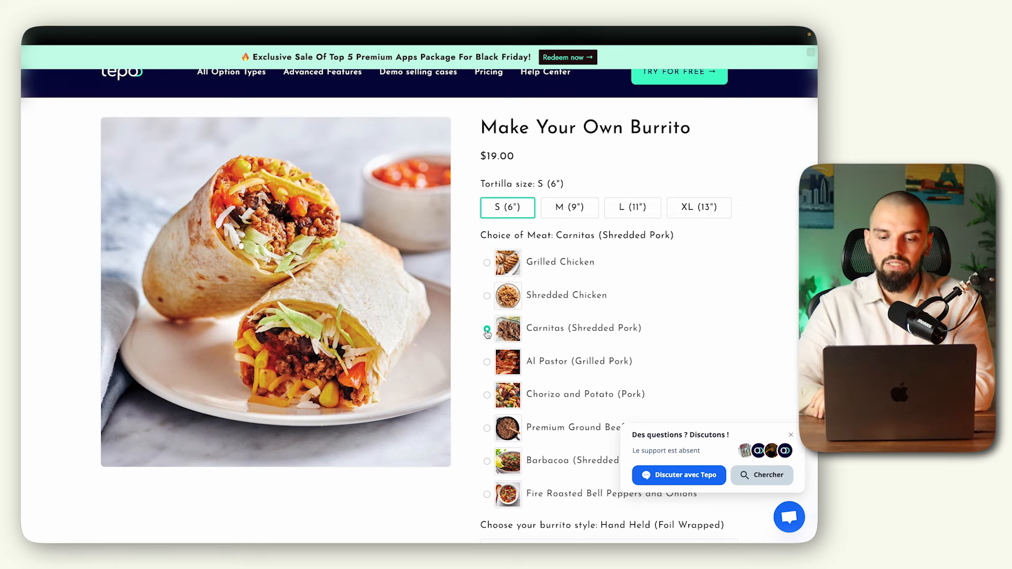
Step: Set the burrito style to Chimichanga
{"action": "scroll", "coordinate": [491, 327], "scroll_direction": "down", "scroll_amount": 5}
{"action": "left_click", "coordinate": [523, 296]}
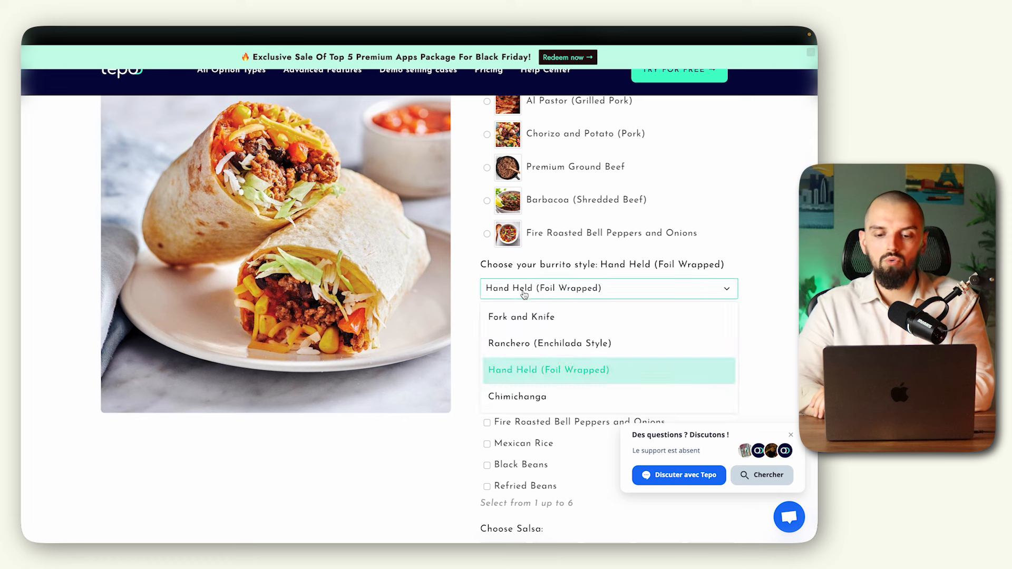
{"action": "scroll", "coordinate": [530, 346], "scroll_direction": "down", "scroll_amount": 1}
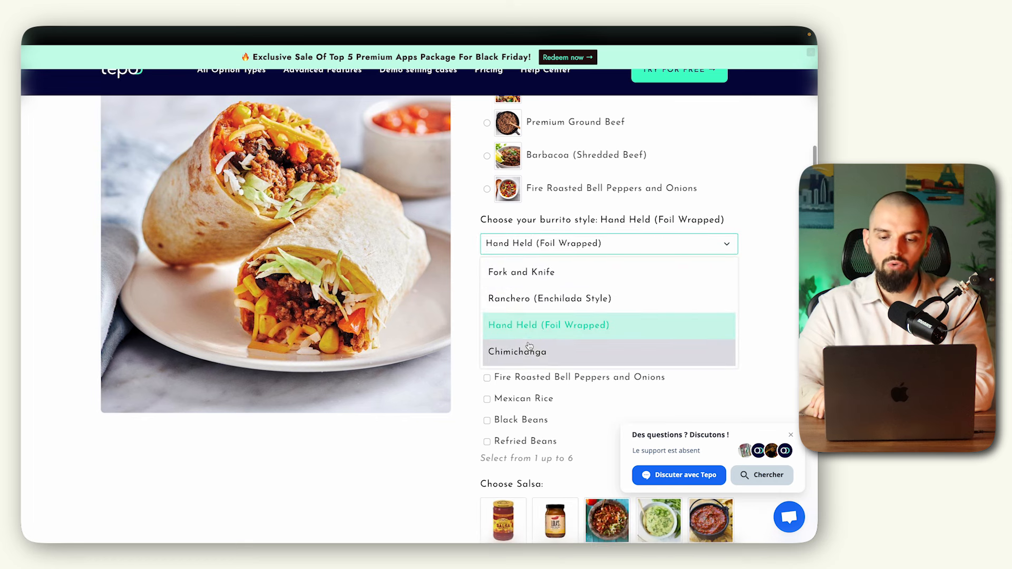
{"action": "left_click", "coordinate": [529, 348]}
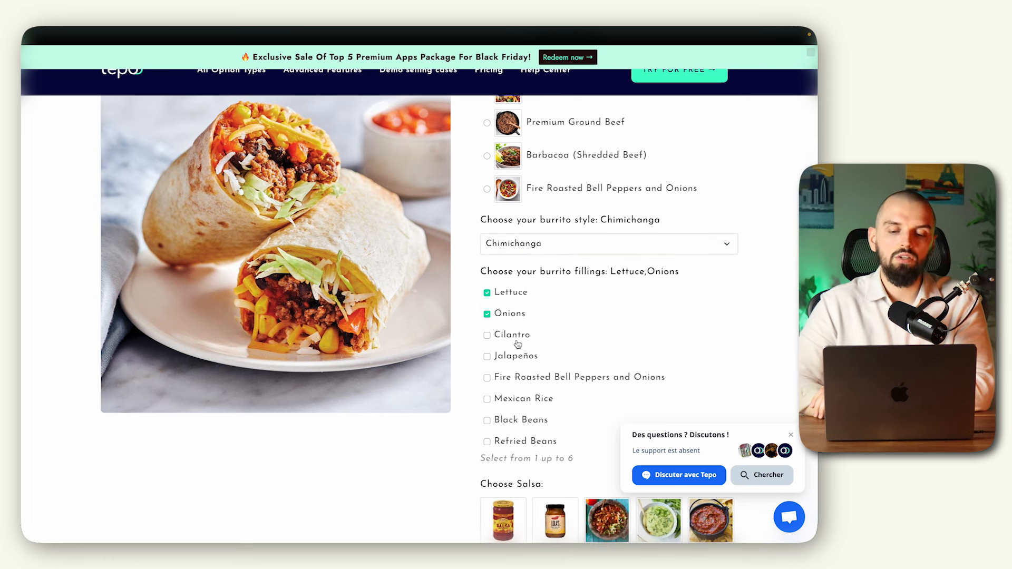
Step: Add fillings including Cilantro and Jalapeños to the burrito and view the salsa choices
{"action": "left_click", "coordinate": [517, 358]}
{"action": "left_click", "coordinate": [518, 394]}
{"action": "scroll", "coordinate": [548, 379], "scroll_direction": "down", "scroll_amount": 5}
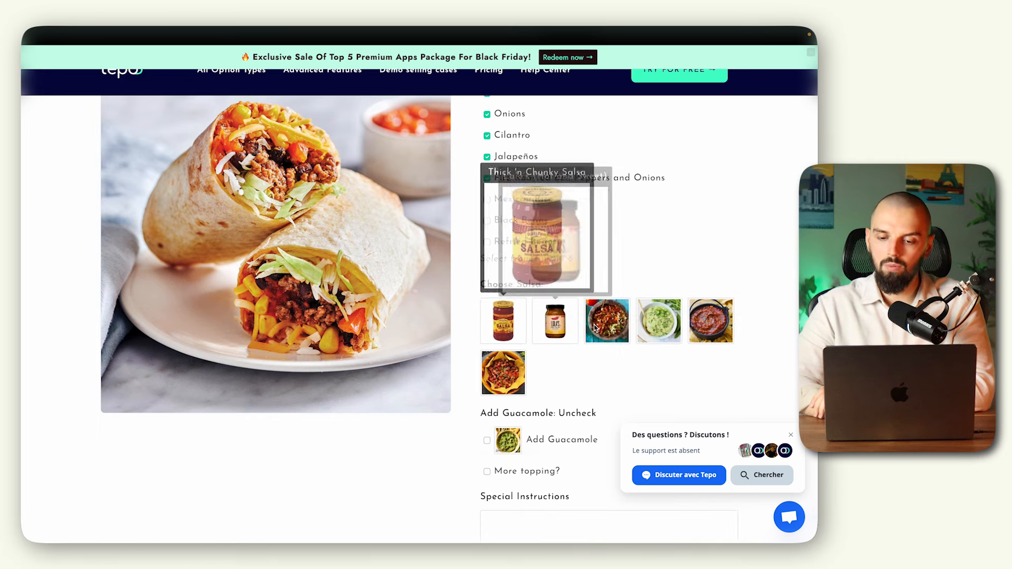
Step: Examine the burrito's guacamole, extra topping and special instructions fields and return to the template library
{"action": "scroll", "coordinate": [547, 379], "scroll_direction": "down", "scroll_amount": 3}
{"action": "scroll", "coordinate": [522, 354], "scroll_direction": "down", "scroll_amount": 5}
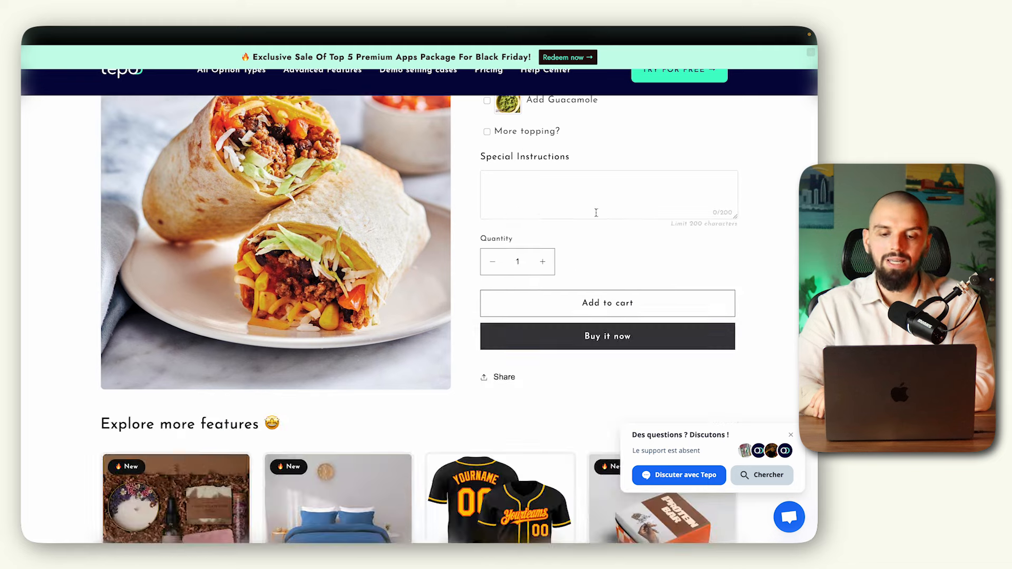
{"action": "scroll", "coordinate": [529, 237], "scroll_direction": "left", "scroll_amount": 5}
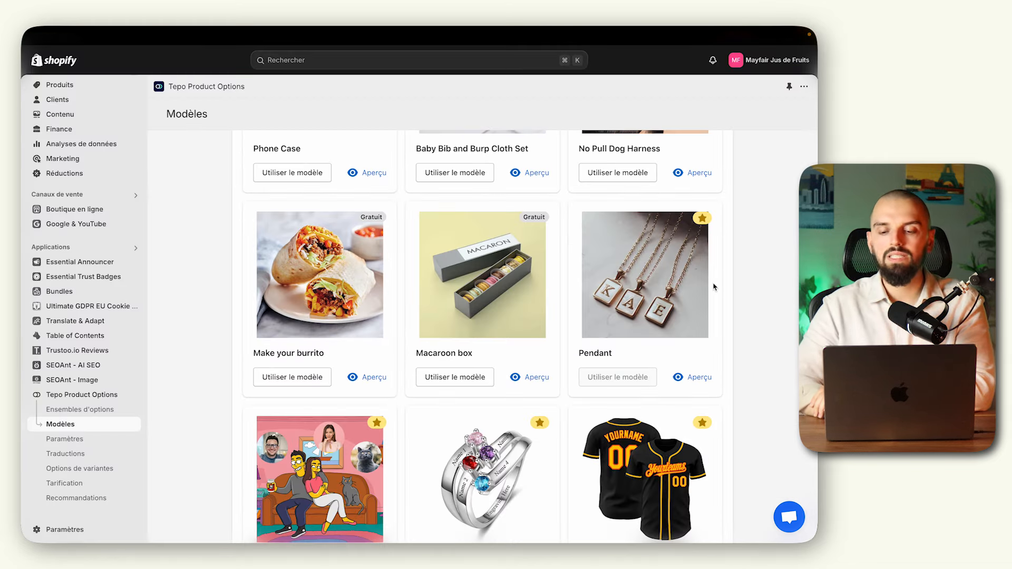
Step: Preview the Family Portrait Digital POD Art template and set the drawing style to Full Body
{"action": "scroll", "coordinate": [714, 287], "scroll_direction": "down", "scroll_amount": 3}
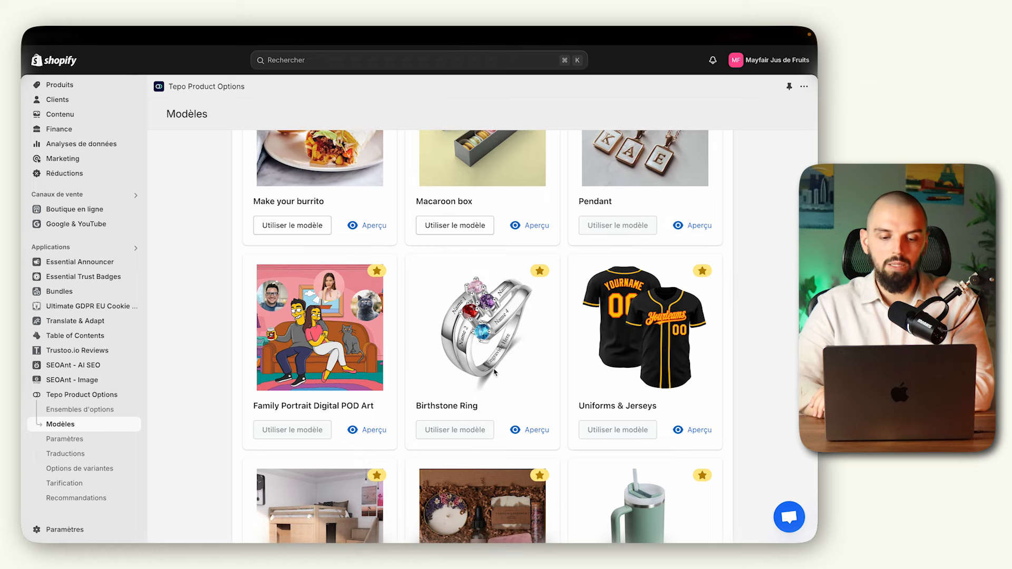
{"action": "left_click", "coordinate": [372, 431]}
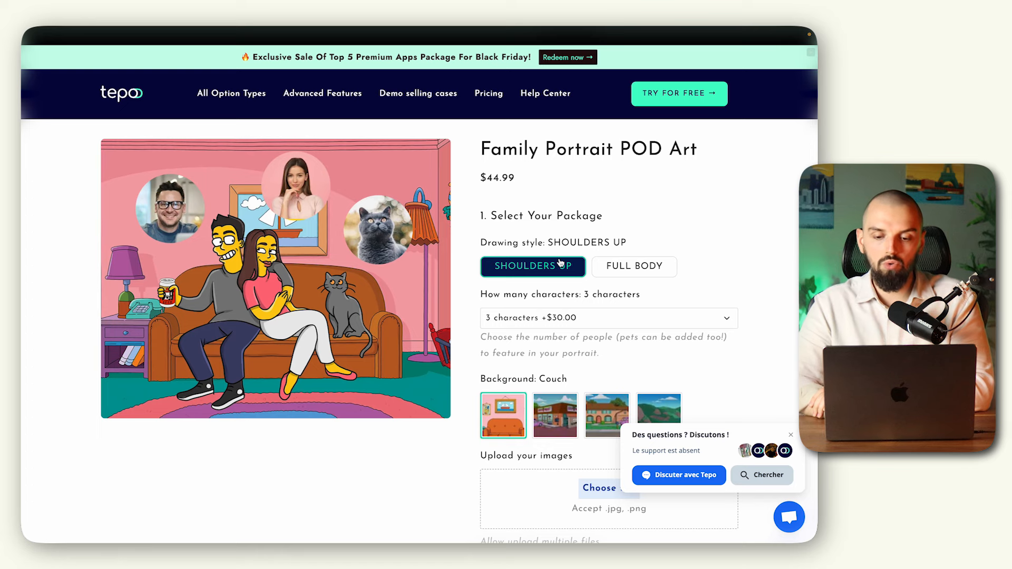
{"action": "left_click", "coordinate": [641, 272]}
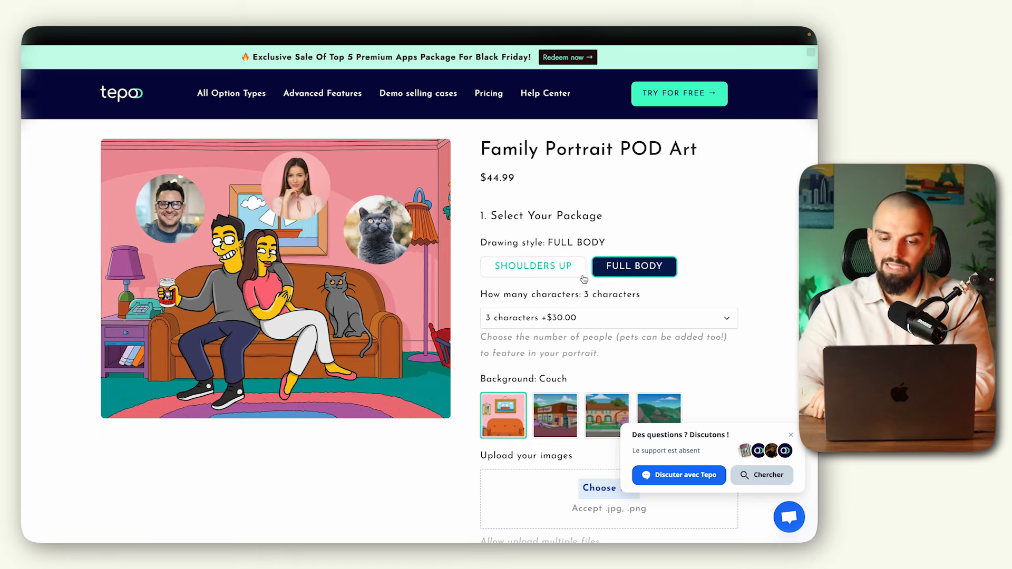
Step: View the available character counts for the family portrait and preview the Mountain background
{"action": "left_click", "coordinate": [543, 323]}
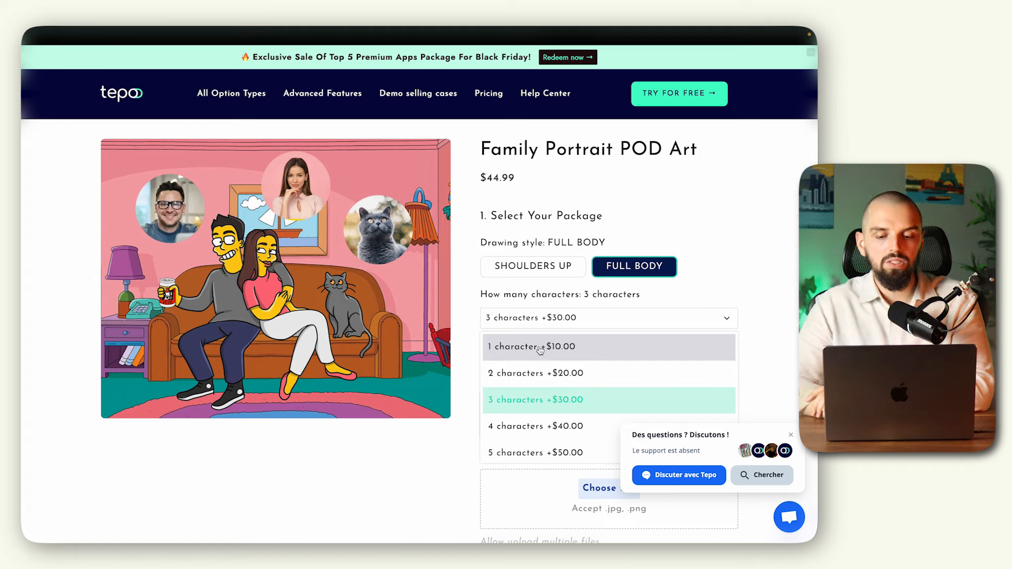
{"action": "left_click", "coordinate": [726, 284]}
{"action": "scroll", "coordinate": [722, 283], "scroll_direction": "down", "scroll_amount": 2}
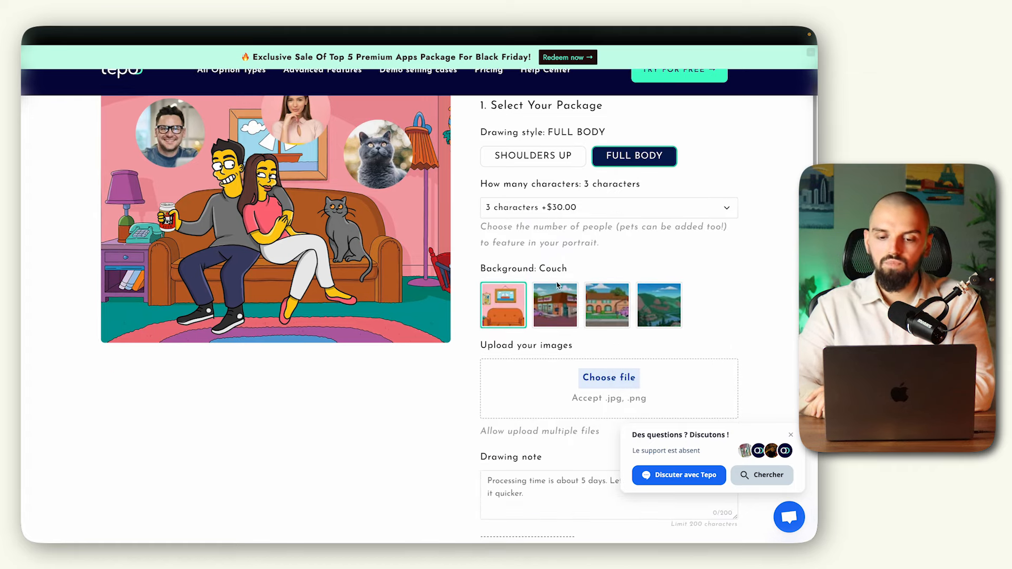
{"action": "mouse_move", "coordinate": [661, 305]}
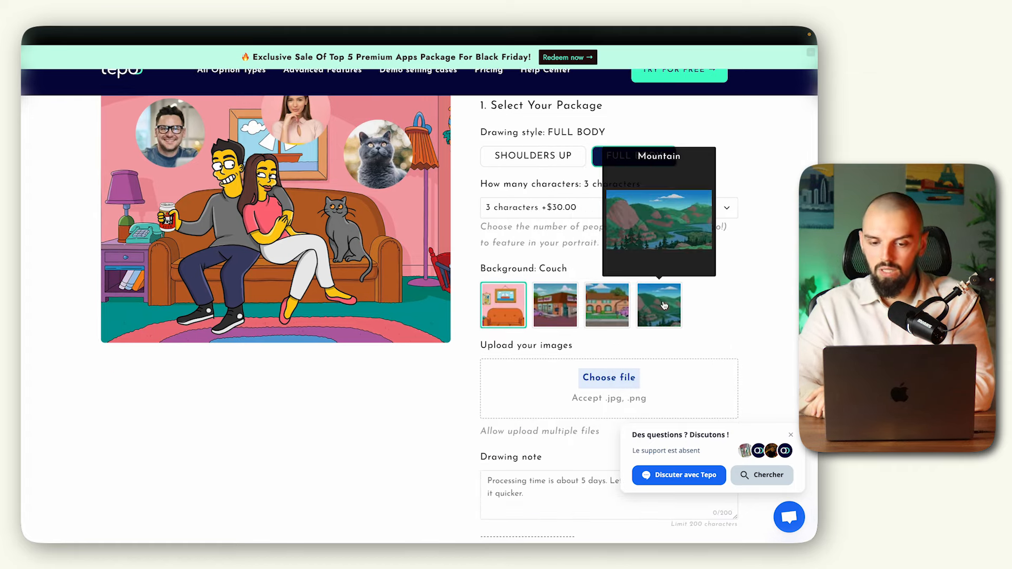
Step: Examine the portrait's image upload, drawing note, printing option, picture frame and frame color fields
{"action": "scroll", "coordinate": [626, 368], "scroll_direction": "down", "scroll_amount": 2}
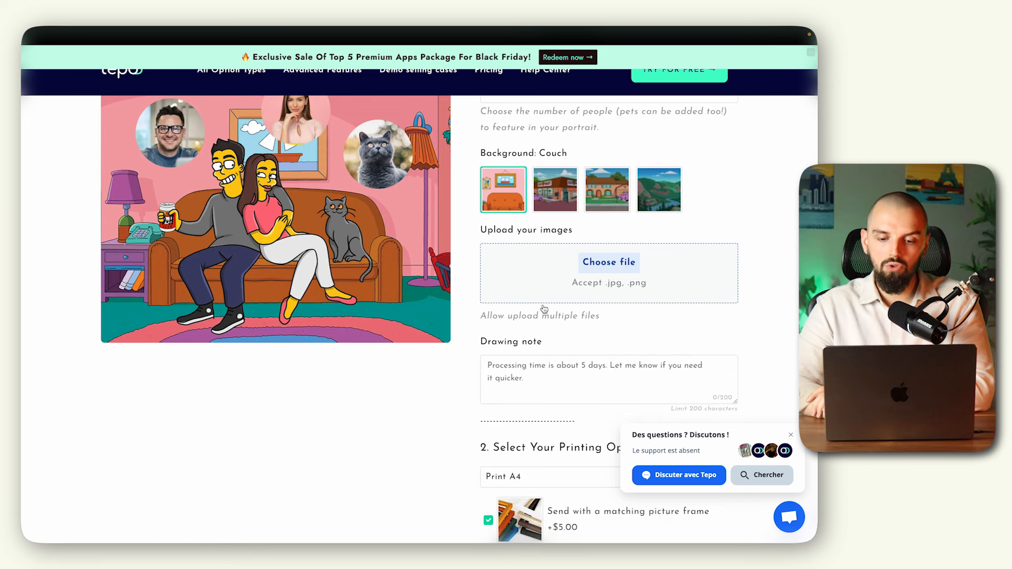
{"action": "scroll", "coordinate": [543, 306], "scroll_direction": "down", "scroll_amount": 2}
{"action": "left_click", "coordinate": [516, 279]}
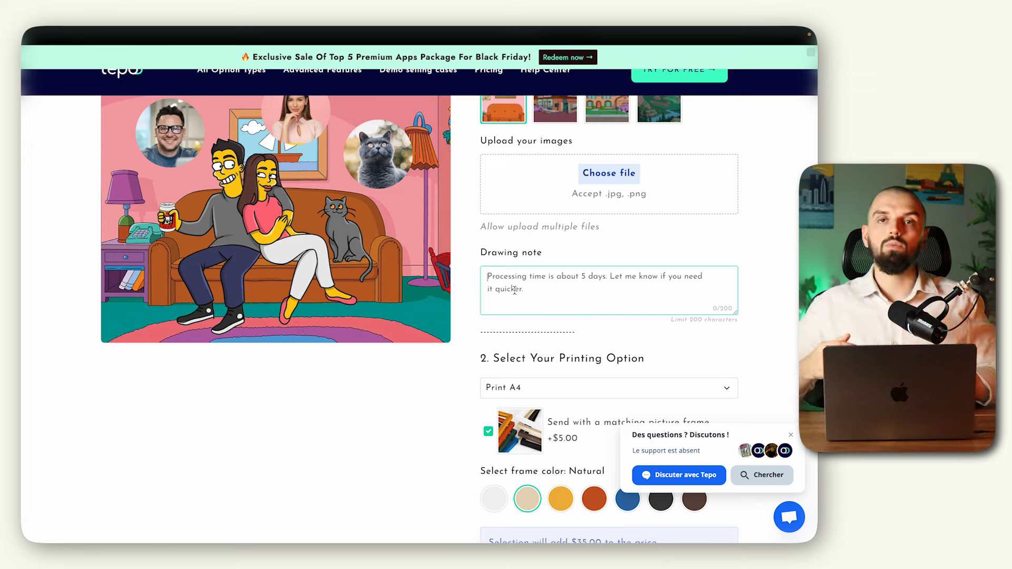
{"action": "scroll", "coordinate": [517, 293], "scroll_direction": "down", "scroll_amount": 3}
{"action": "mouse_move", "coordinate": [531, 283]}
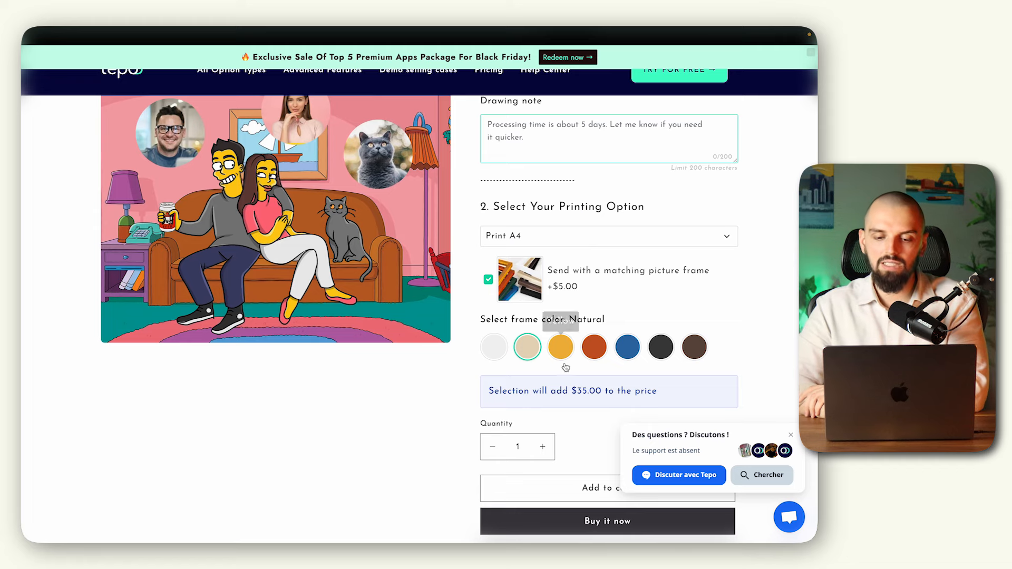
Step: Review the portrait's surcharge notice and purchase section, and switch to the mind map about Shopify custom fields
{"action": "scroll", "coordinate": [606, 343], "scroll_direction": "down", "scroll_amount": 3}
{"action": "mouse_move", "coordinate": [23, 303]}
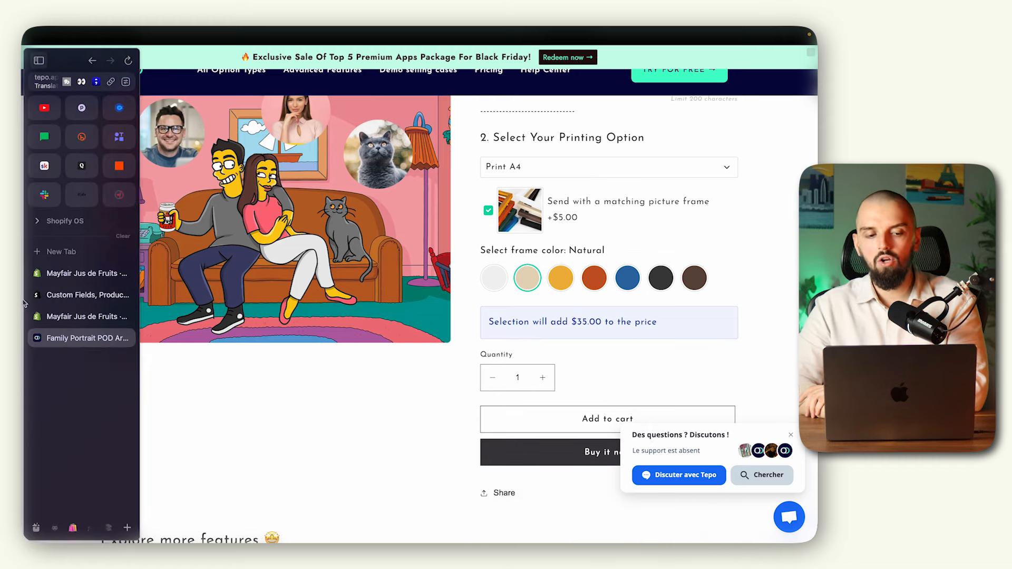
{"action": "key", "text": "ctrl+Right"}
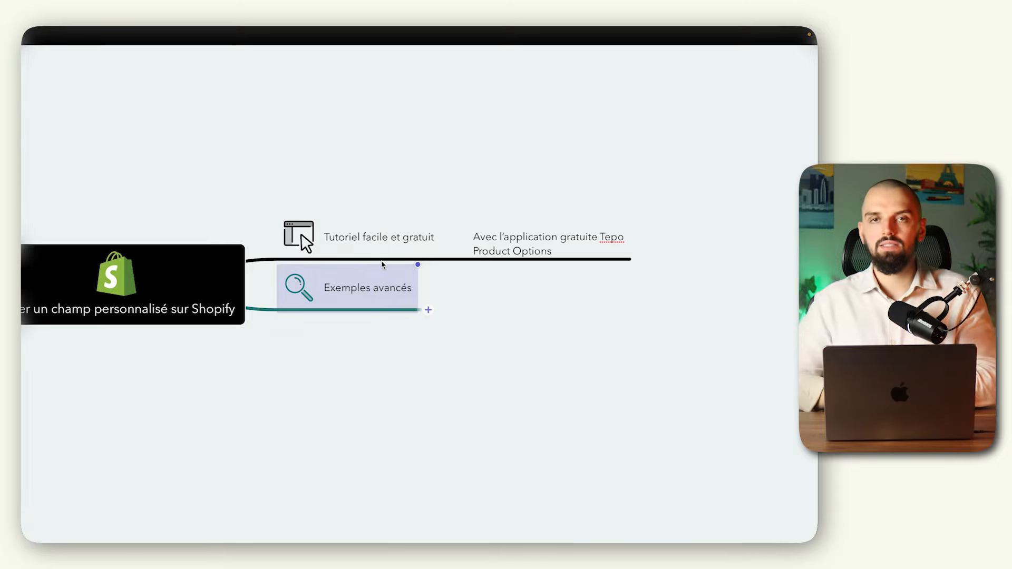